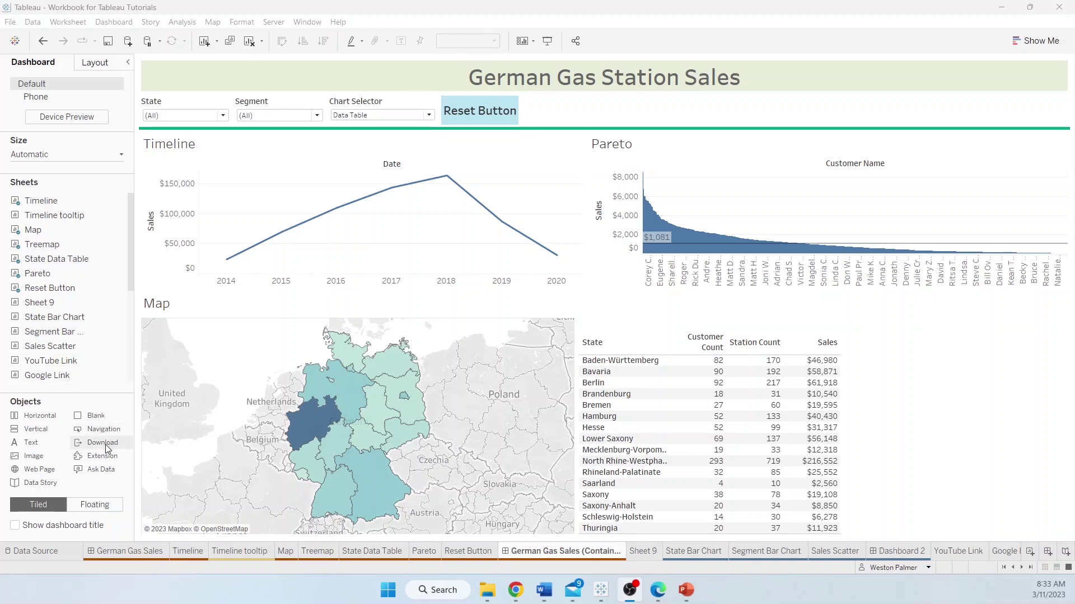
Add a Download object beside the Reset Button and title its text button "Export Data"
drag(106, 451, 546, 113)
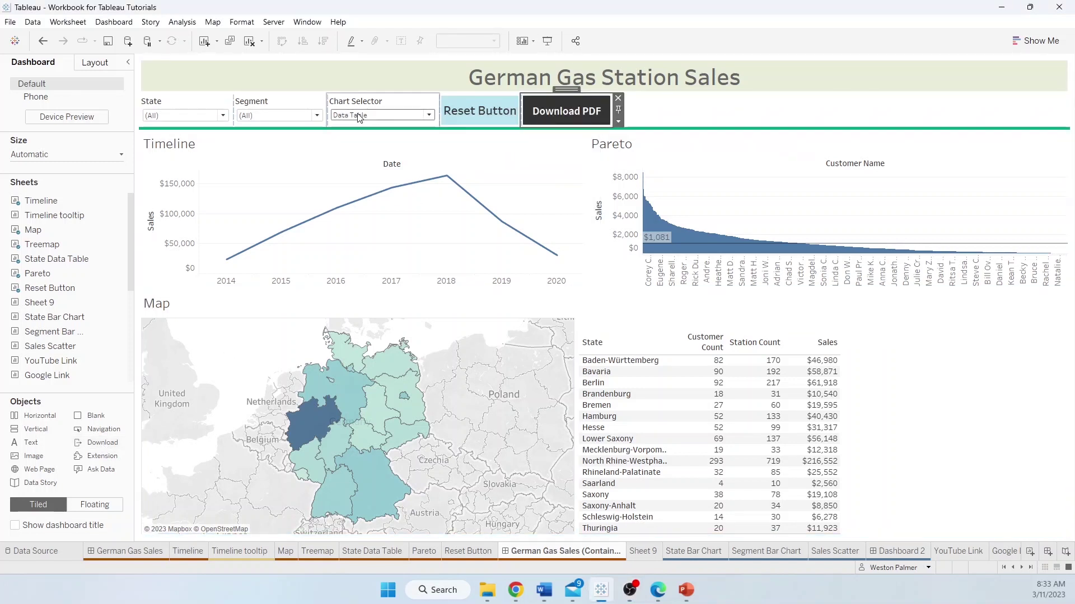
click(619, 122)
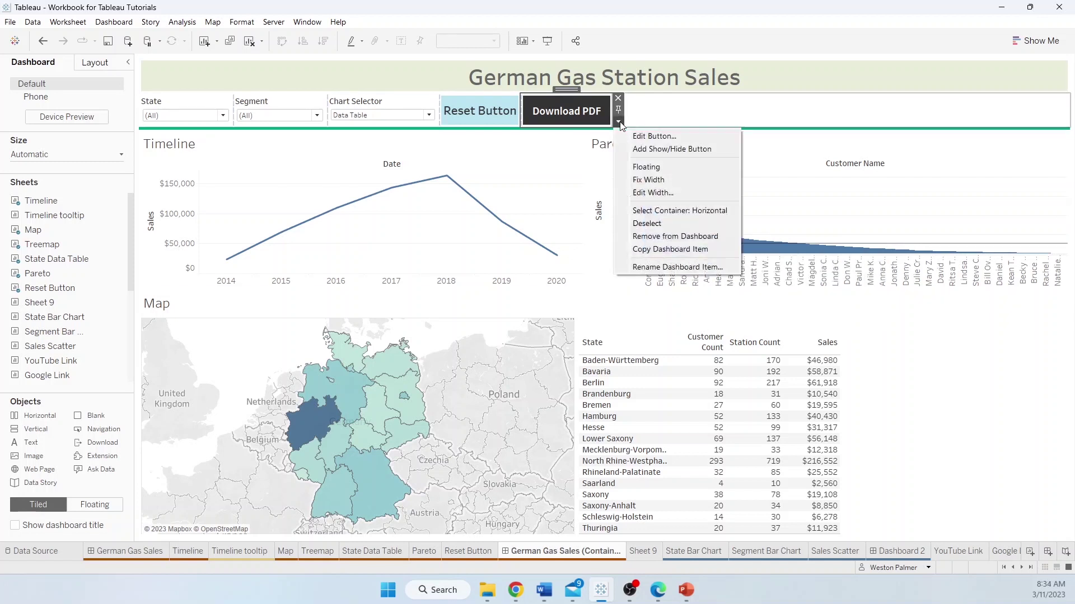
click(701, 134)
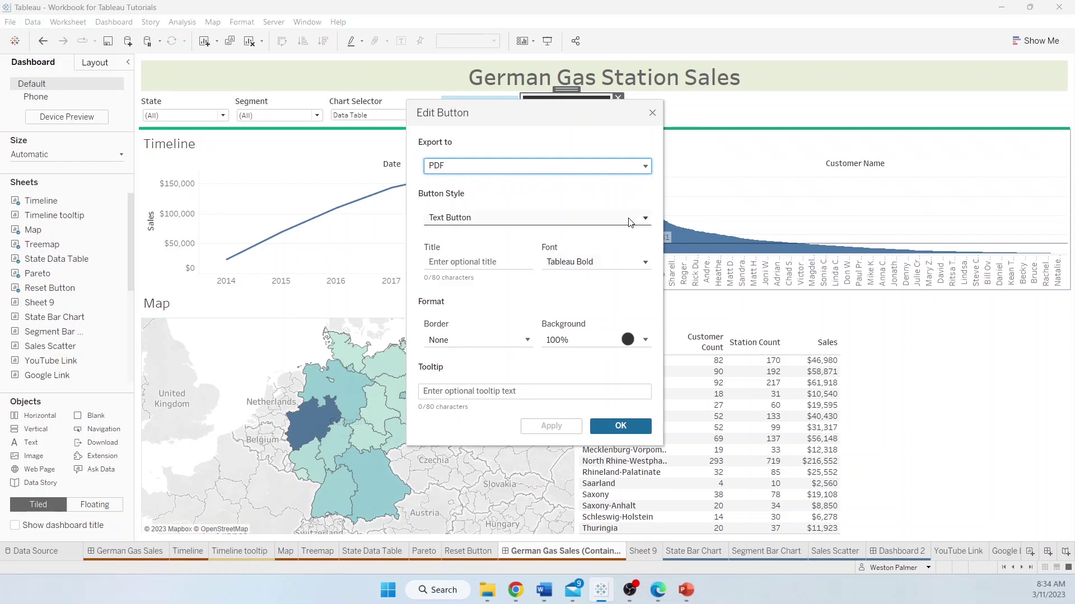
click(645, 218)
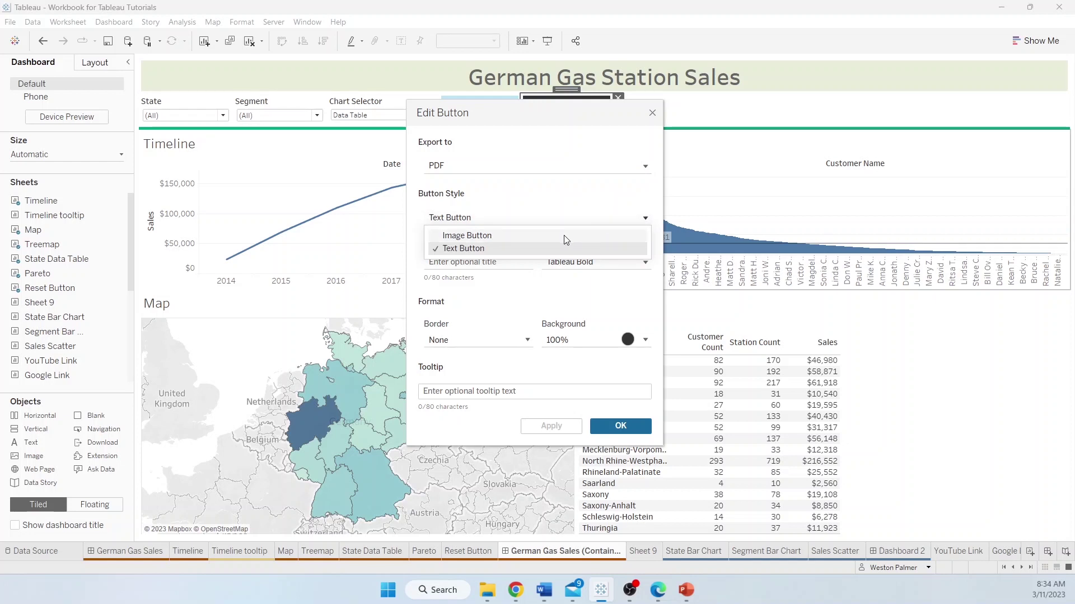
click(584, 197)
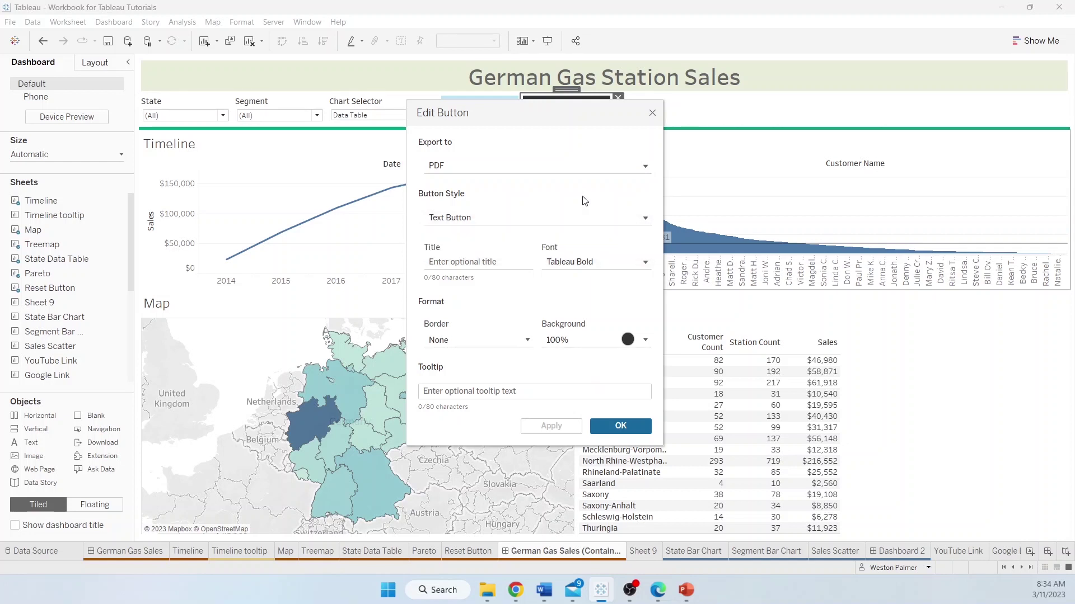
click(462, 262)
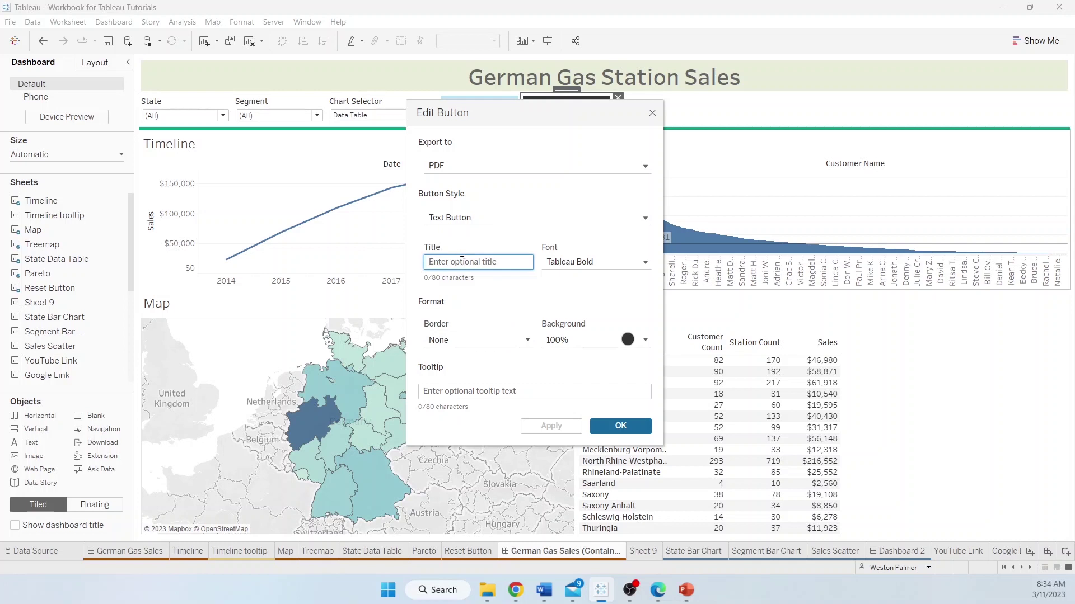
text(E)
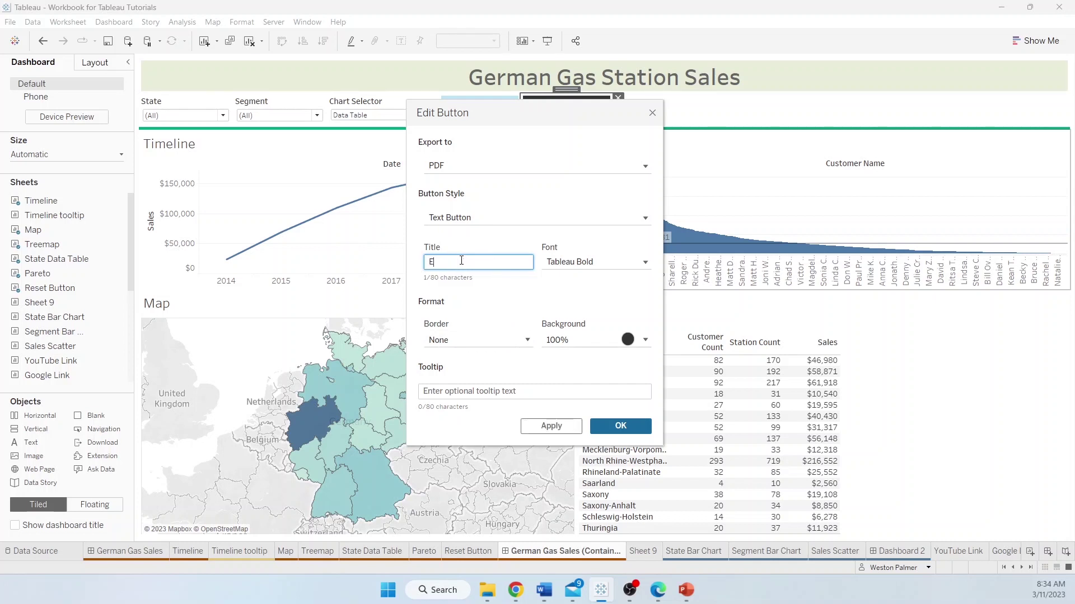
text(xport Data)
Give the Export Data button a light blue-grey background and the tooltip "Download data"
click(646, 341)
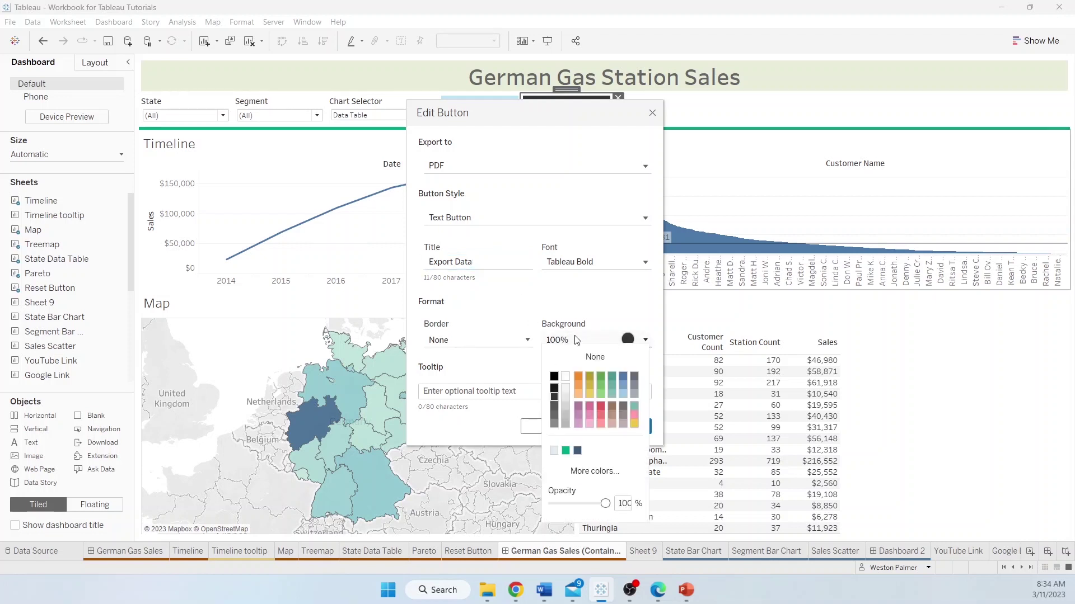
click(646, 341)
click(645, 339)
click(554, 451)
click(641, 319)
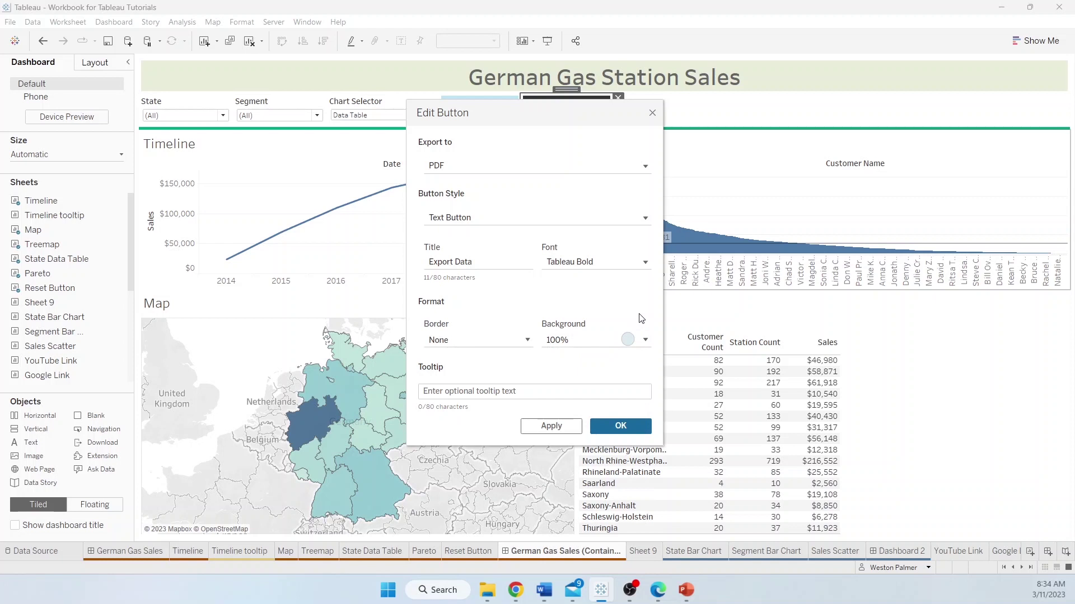
click(449, 398)
text(Download data)
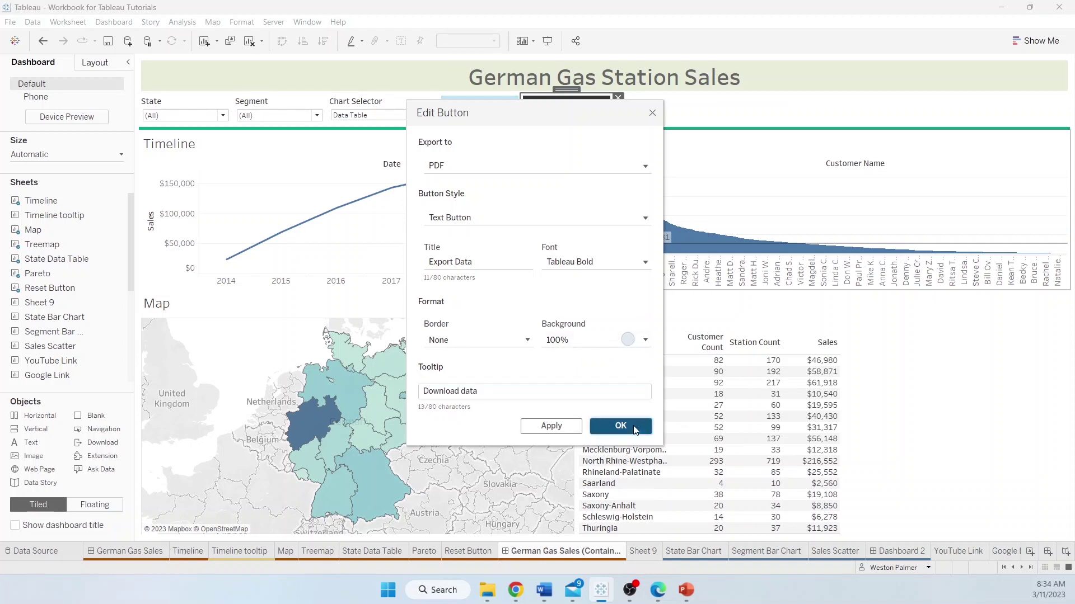
click(635, 430)
Set the Export Data button to export to Crosstab
click(626, 109)
click(648, 136)
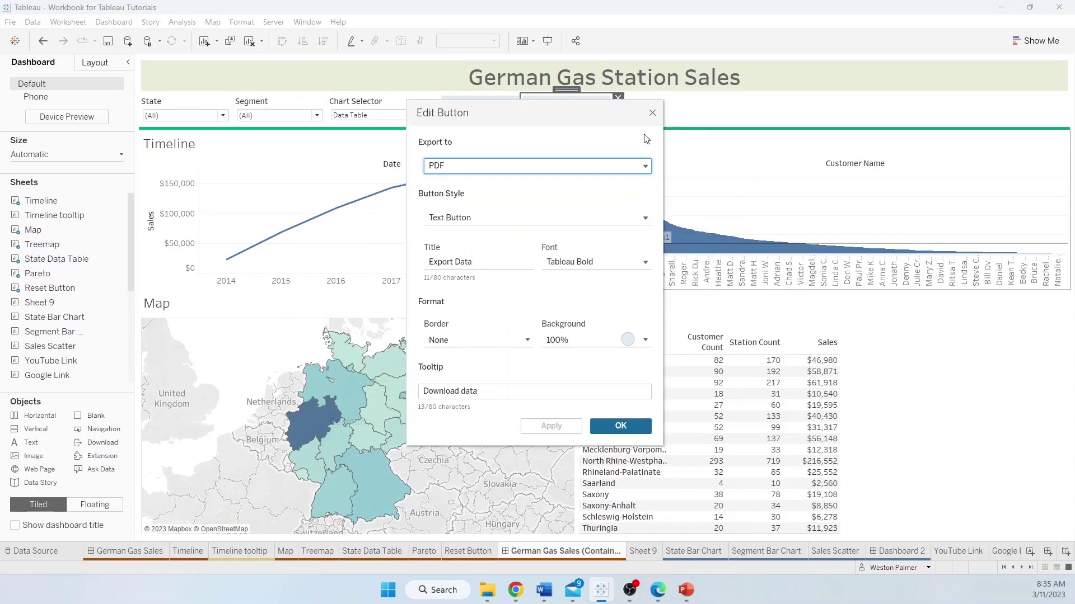
click(646, 168)
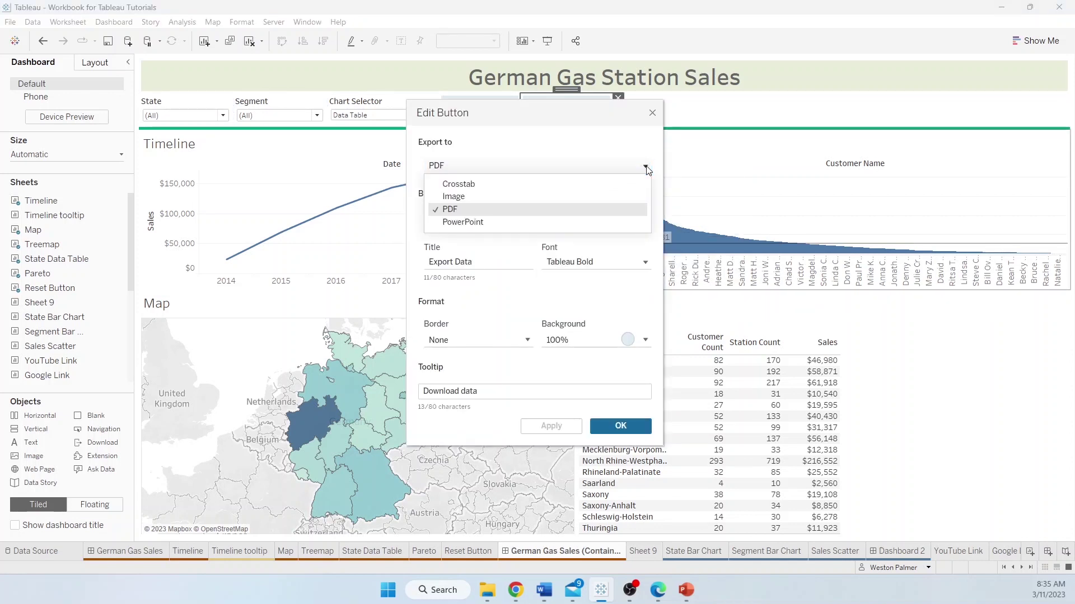
click(599, 183)
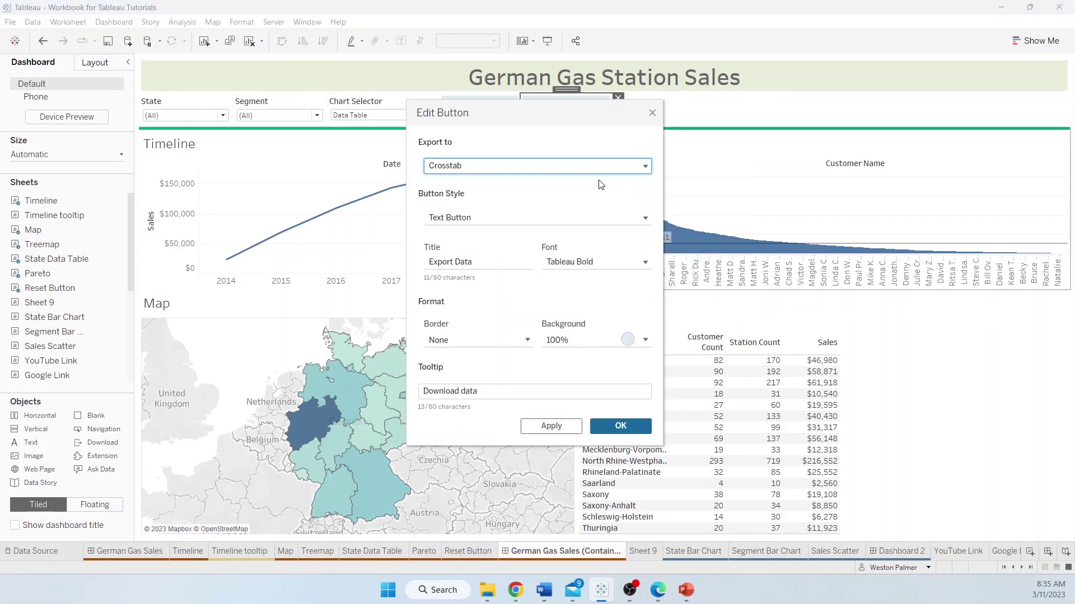
click(619, 427)
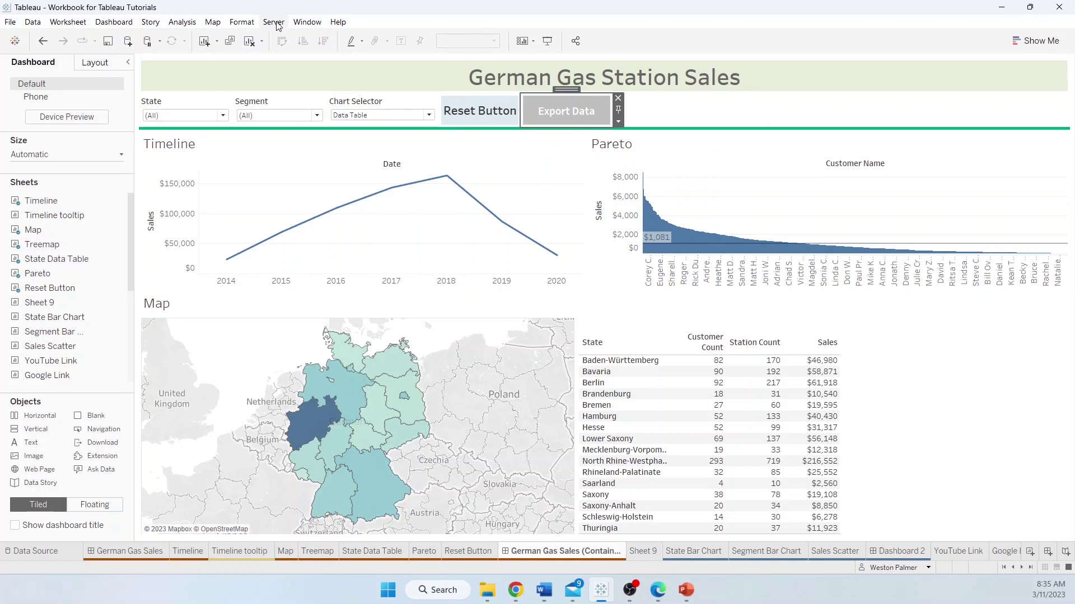
Give the Export Data button a thin solid border
click(618, 123)
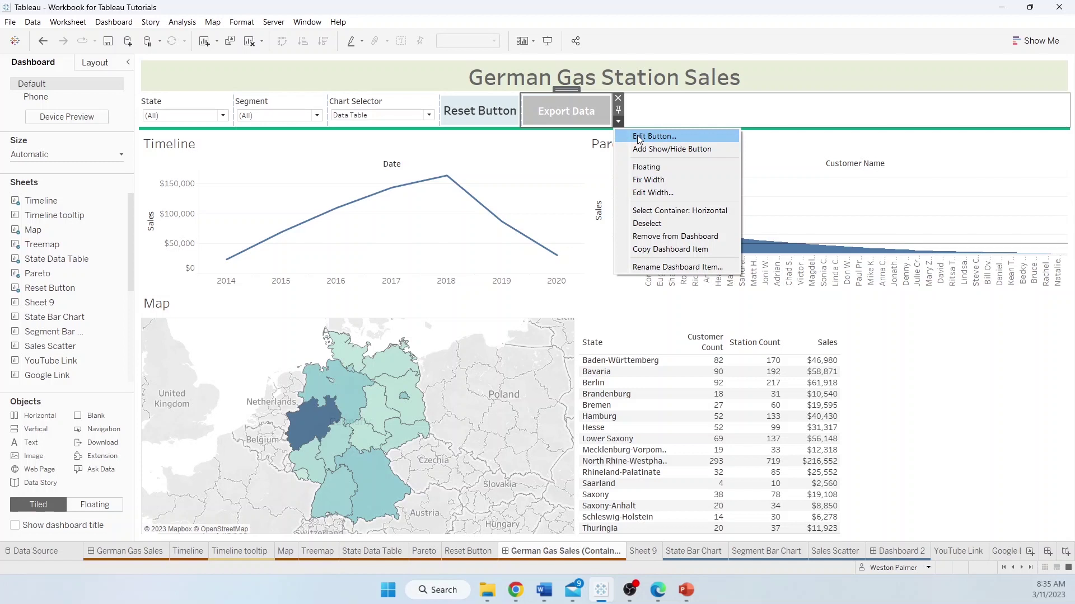
click(638, 136)
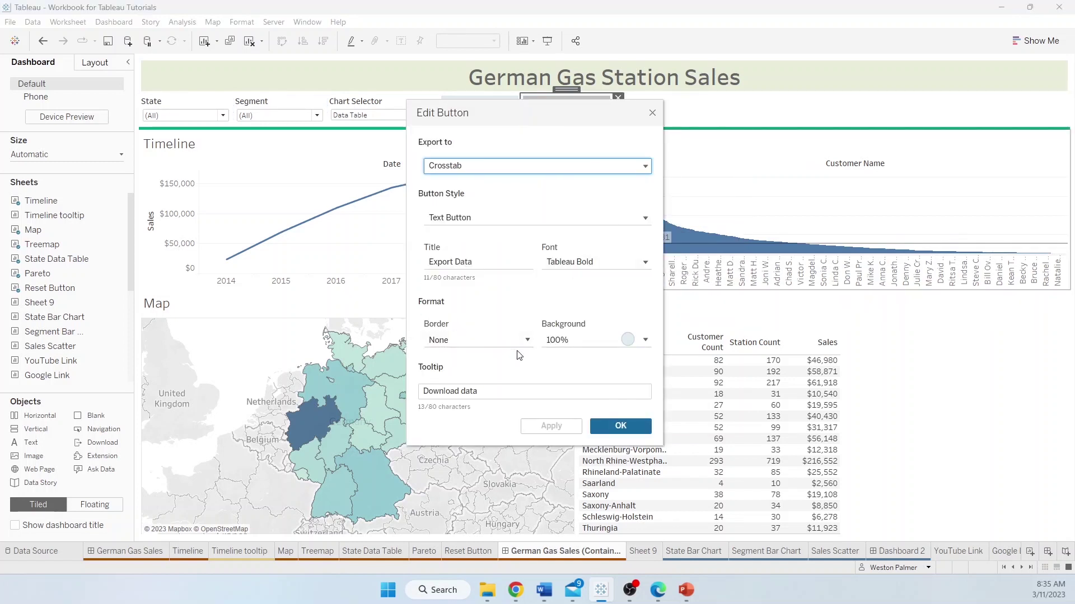
click(527, 340)
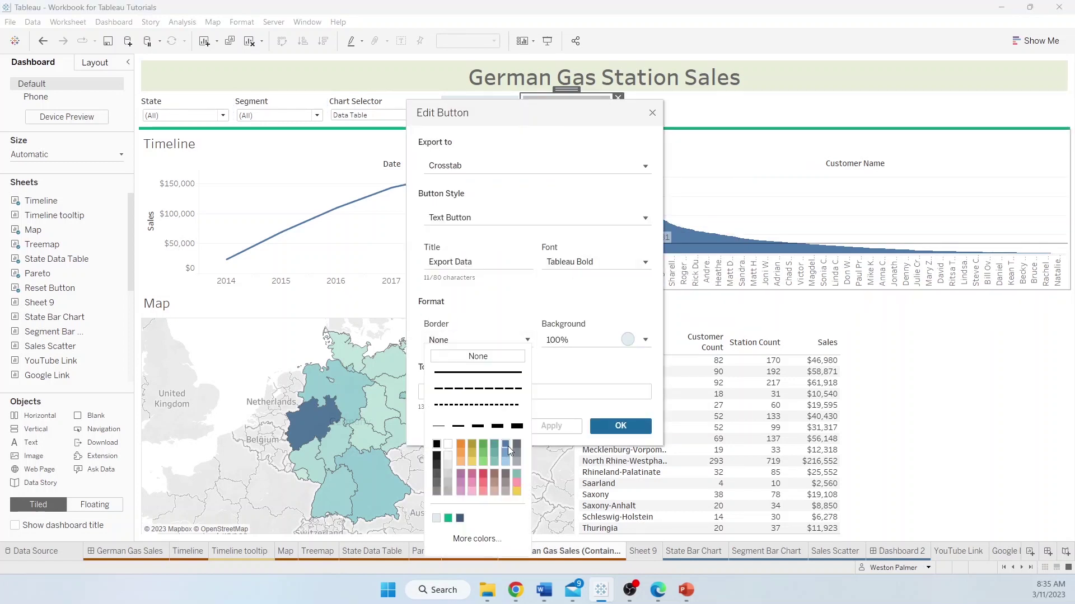
click(477, 372)
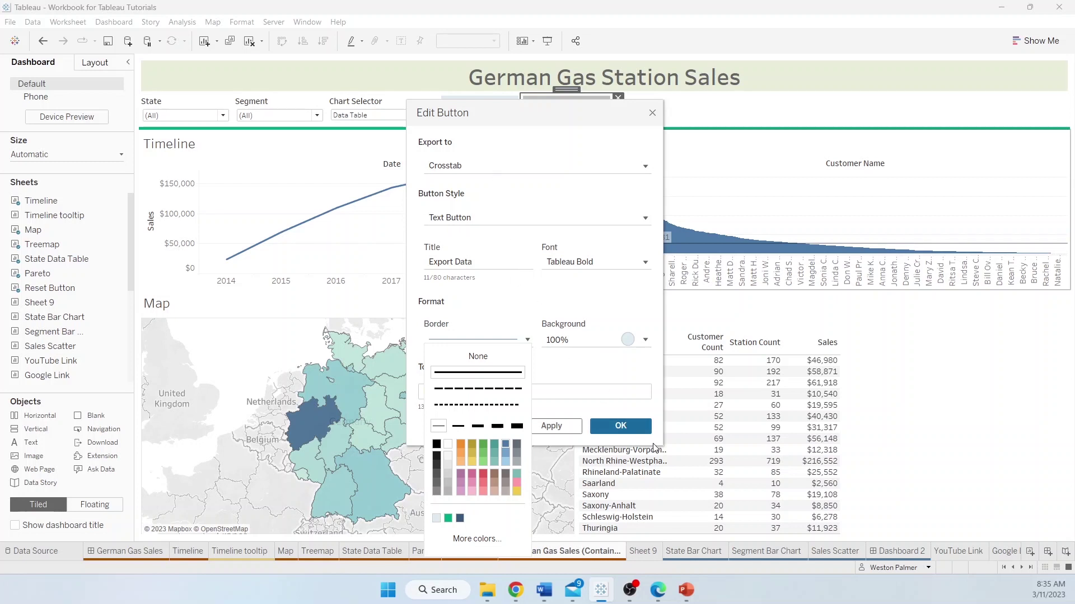
click(625, 428)
click(626, 429)
key(alt+s)
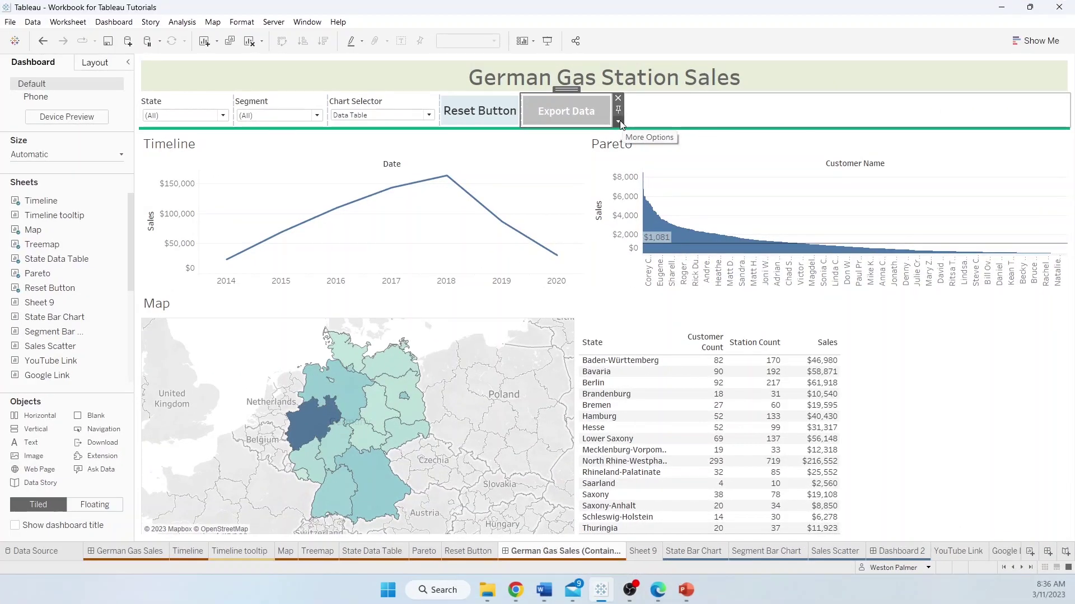
Check the export format choices for the Export Data button and view the dashboard slide of the exported presentation in PowerPoint
click(618, 122)
click(656, 137)
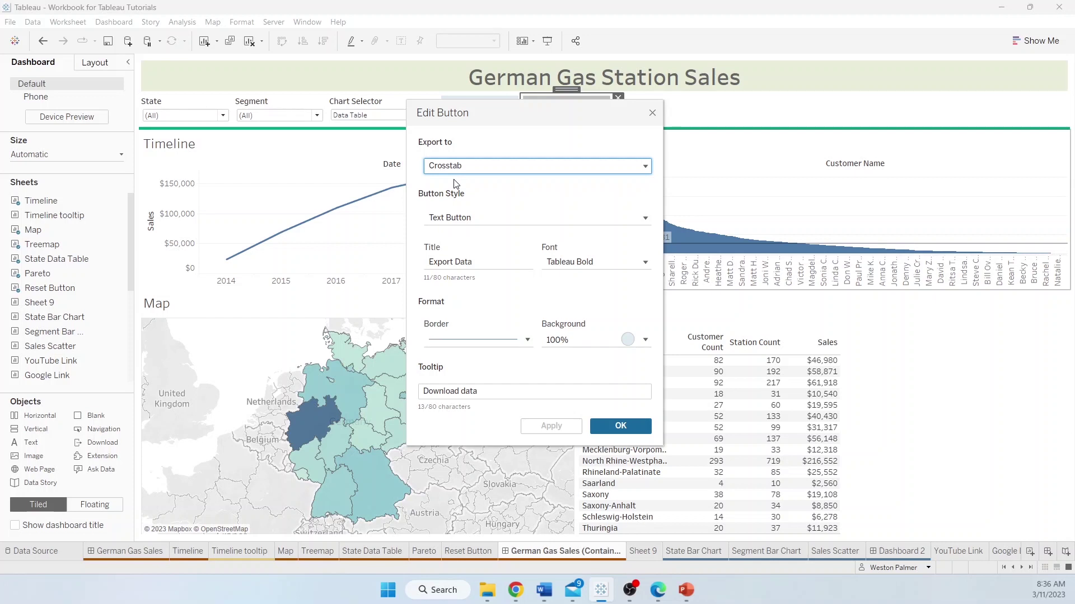
click(650, 171)
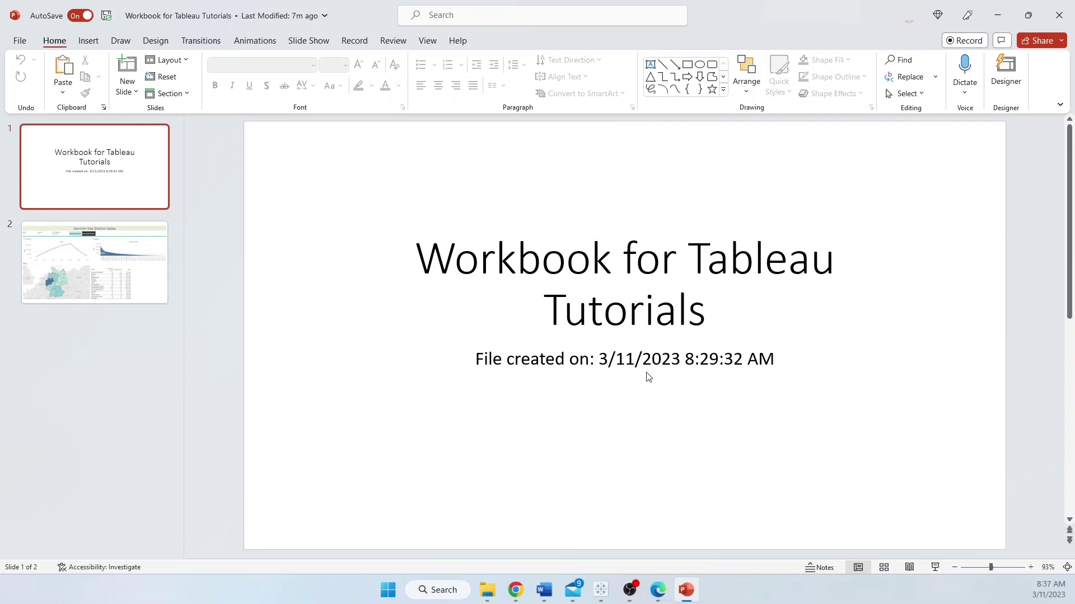
click(144, 282)
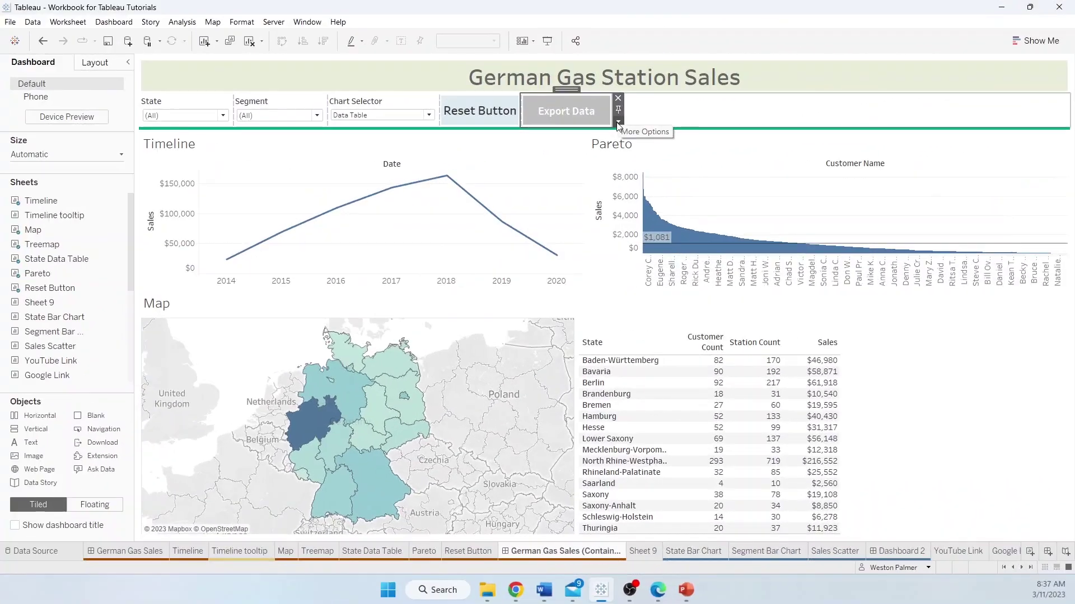
In Tableau, set the Export Data button to export to PDF and use it to print the entire workbook on Letter portrait pages
click(618, 121)
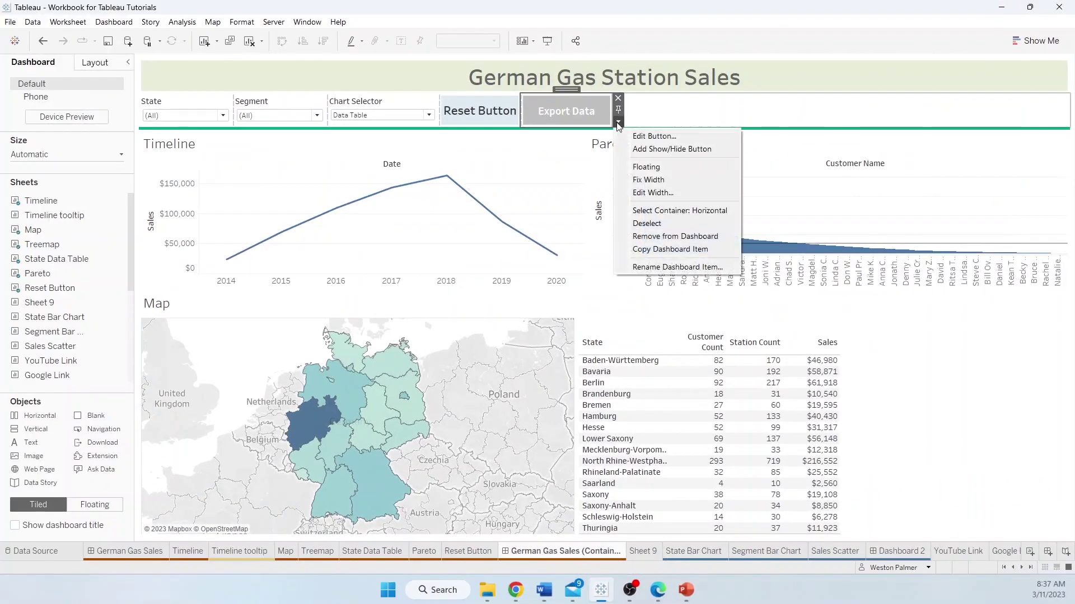
click(657, 137)
click(645, 168)
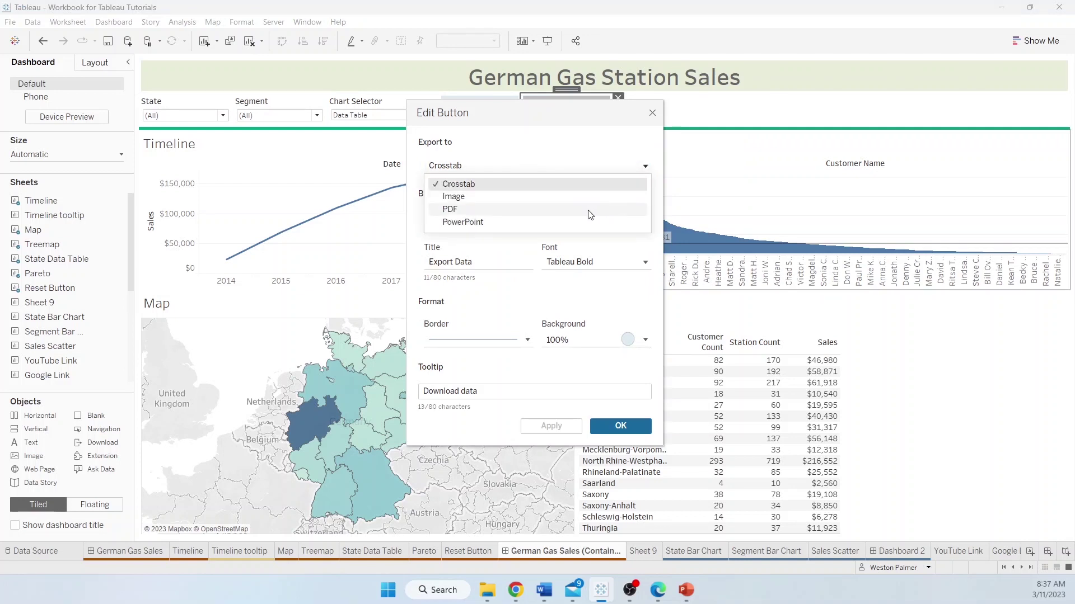
click(612, 215)
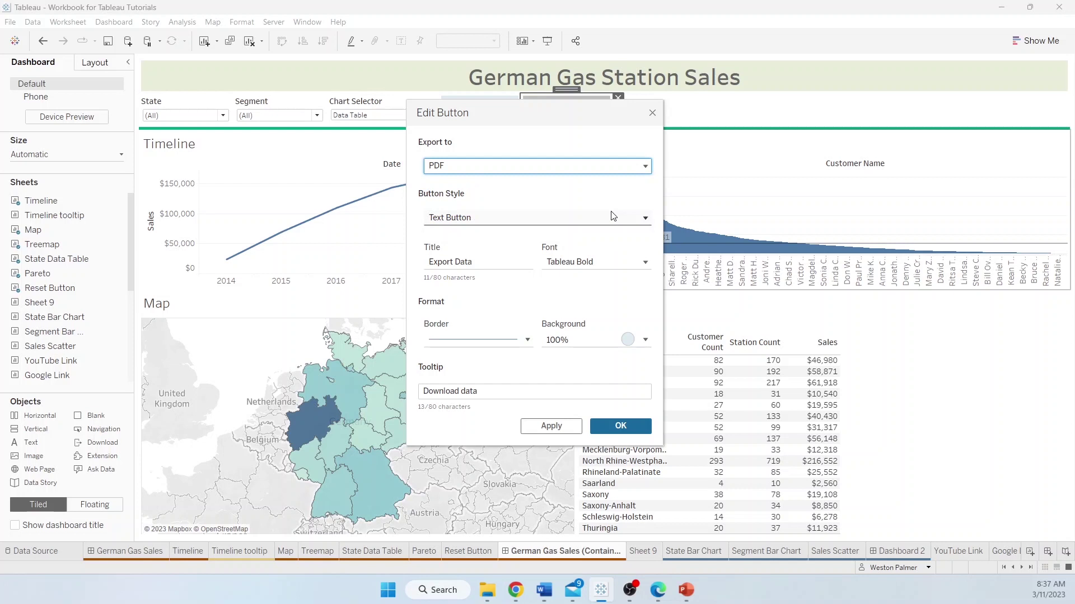
click(620, 427)
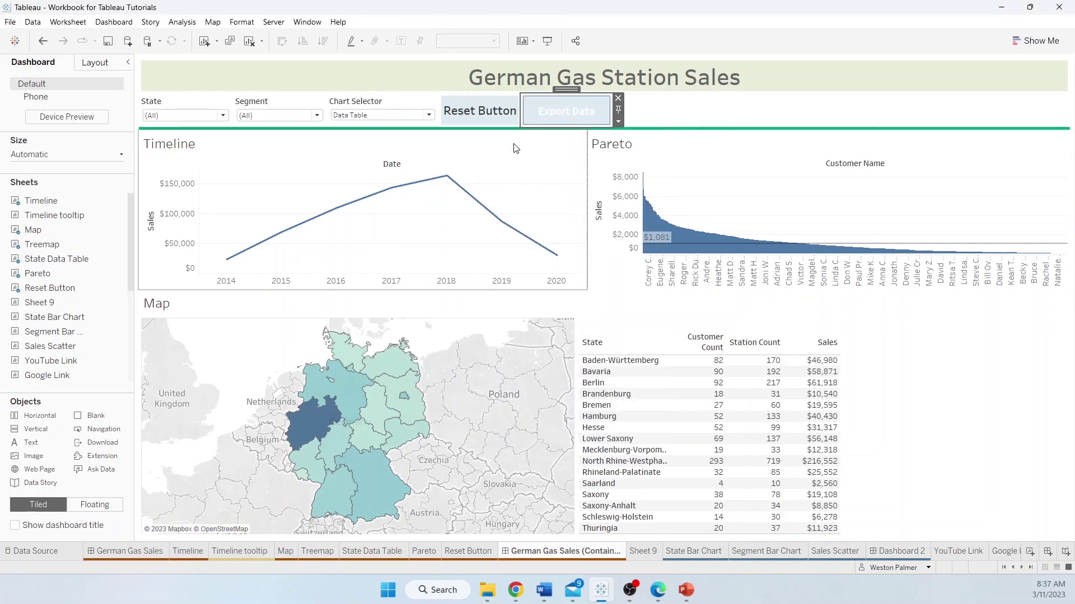
click(567, 111)
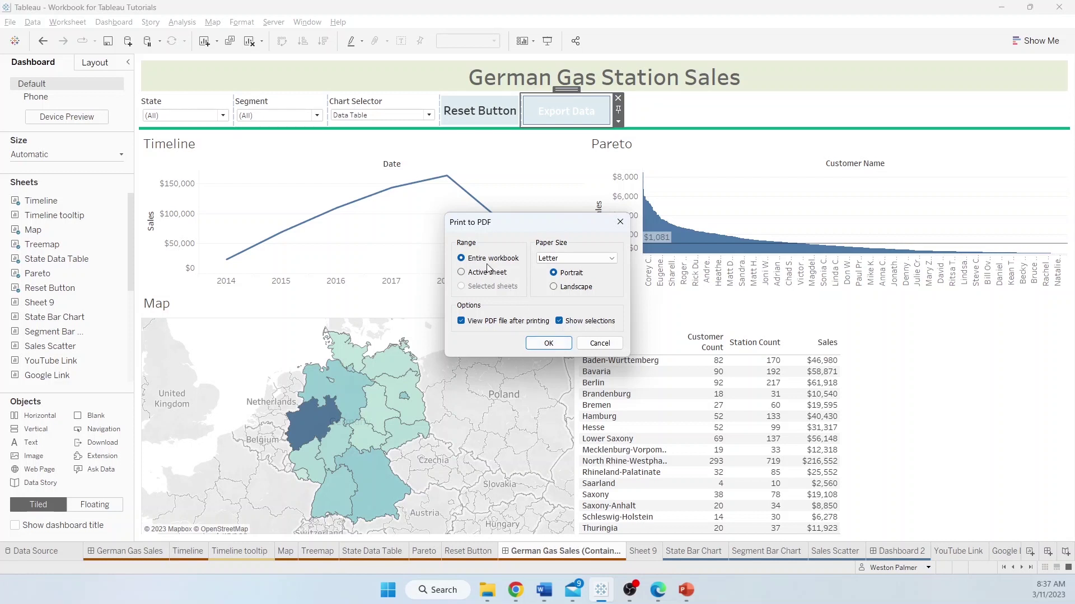
click(549, 343)
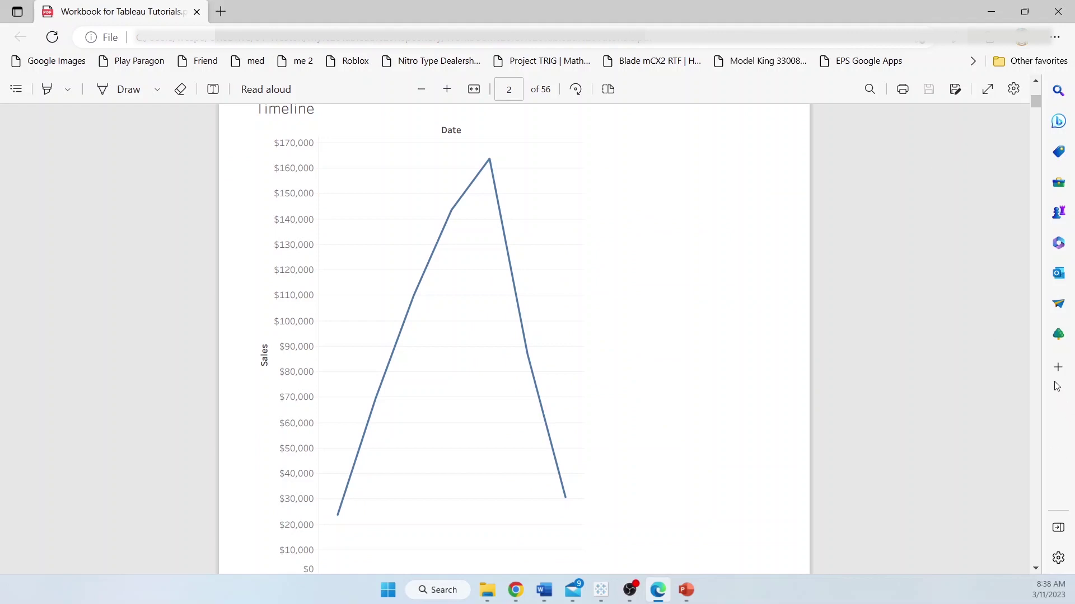
Examine the pages of the exported workbook PDF, including the Timeline, Map, State Data Table and Pareto sheets
click(422, 90)
click(423, 90)
click(422, 89)
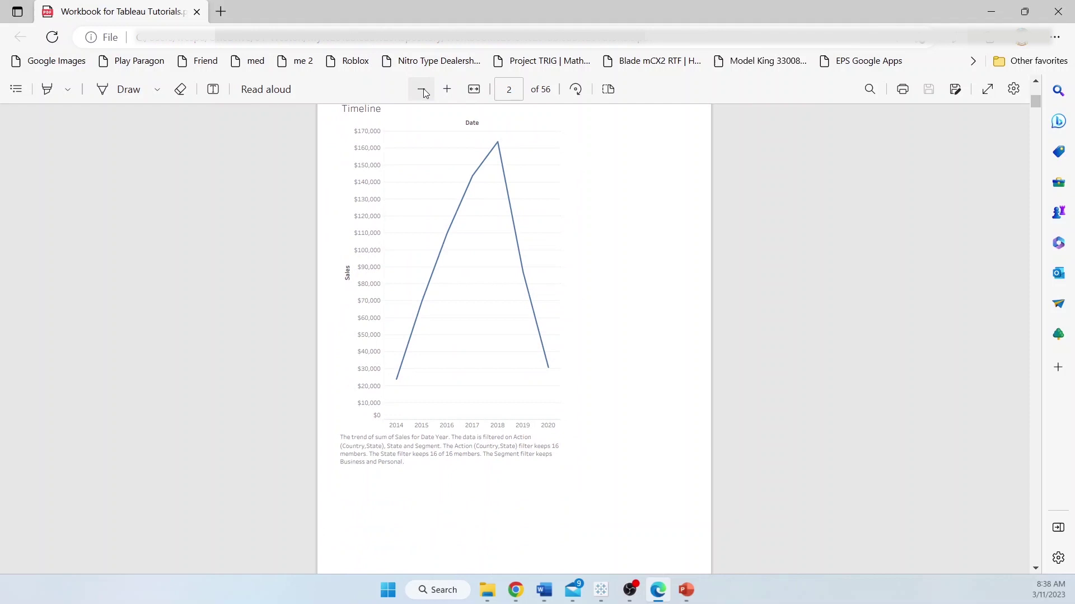
click(422, 90)
scroll(552, 187, up, 1)
scroll(549, 192, down, 5)
scroll(511, 263, down, 10)
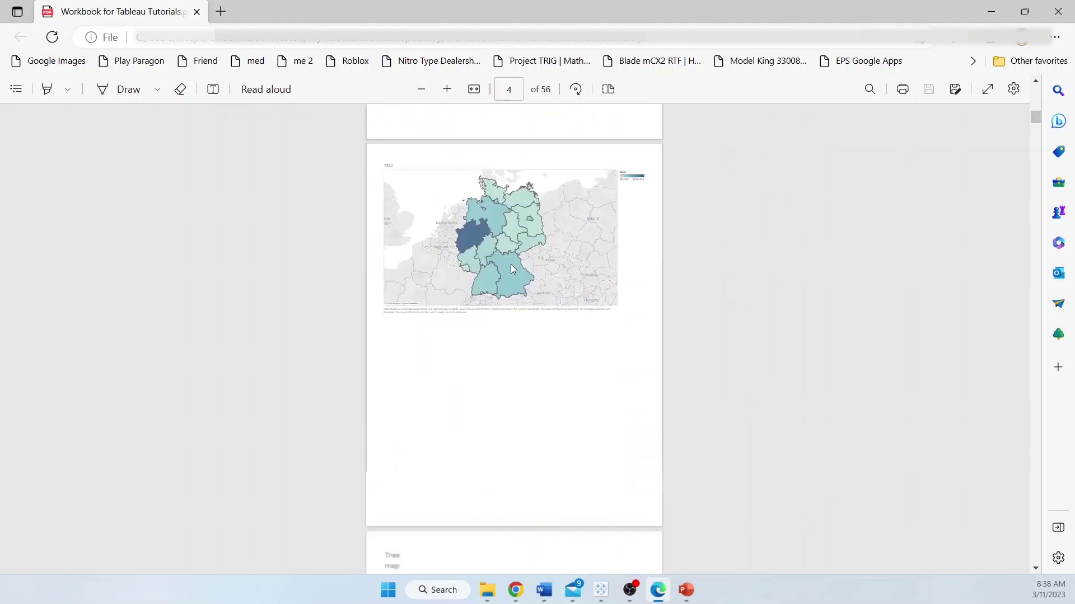
scroll(508, 267, down, 7)
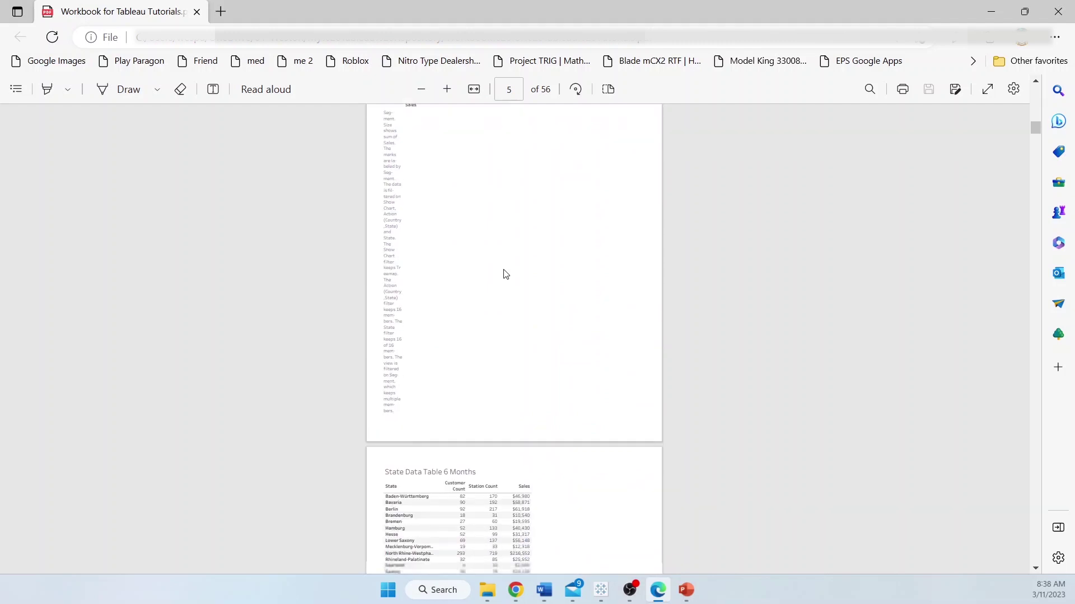
scroll(505, 272, down, 7)
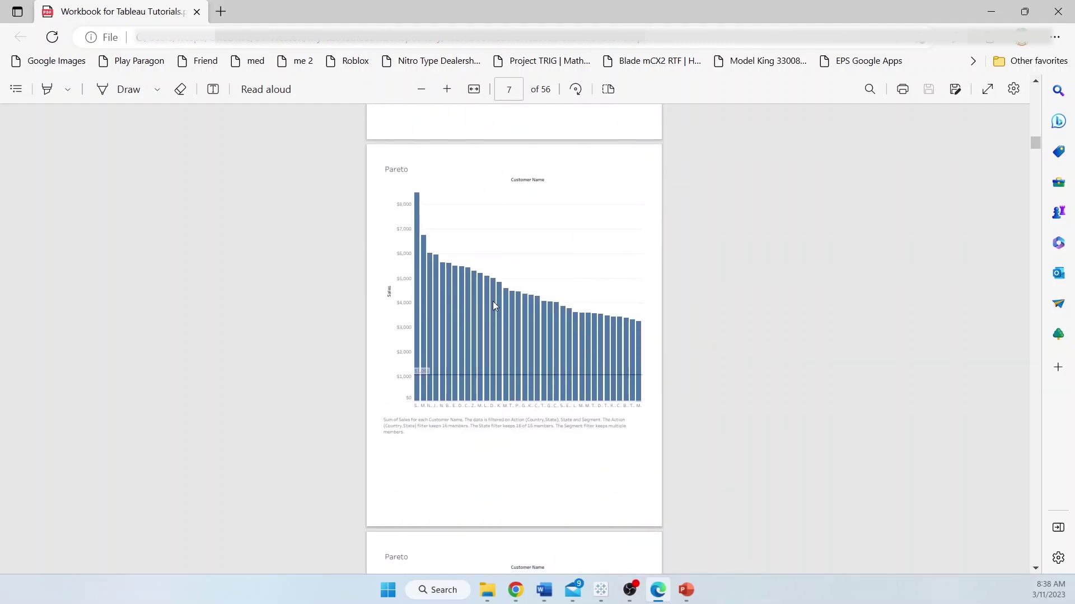
scroll(600, 328, down, 15)
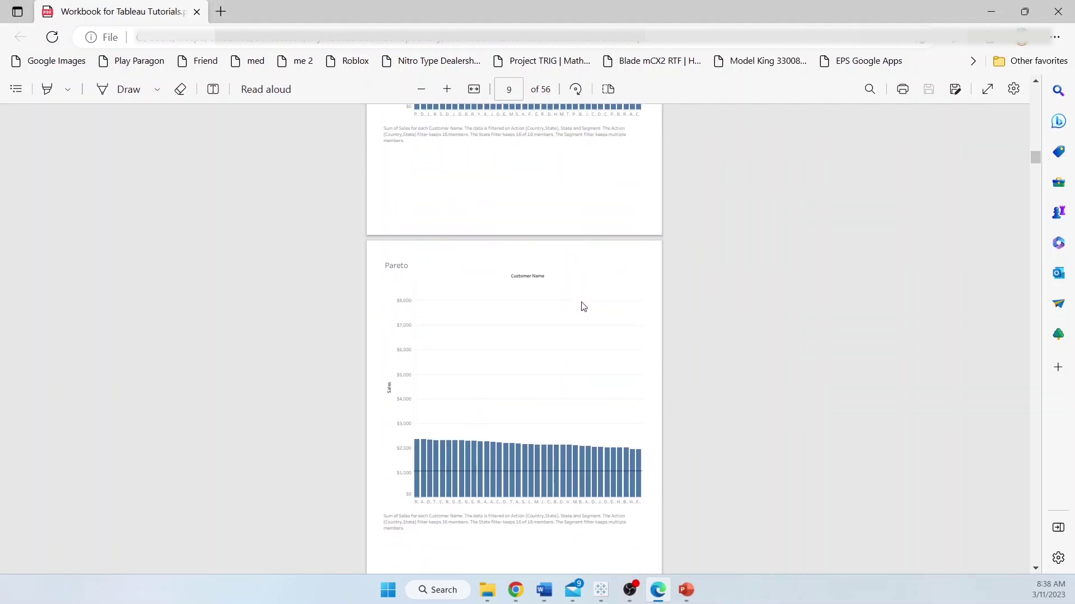
scroll(582, 305, down, 20)
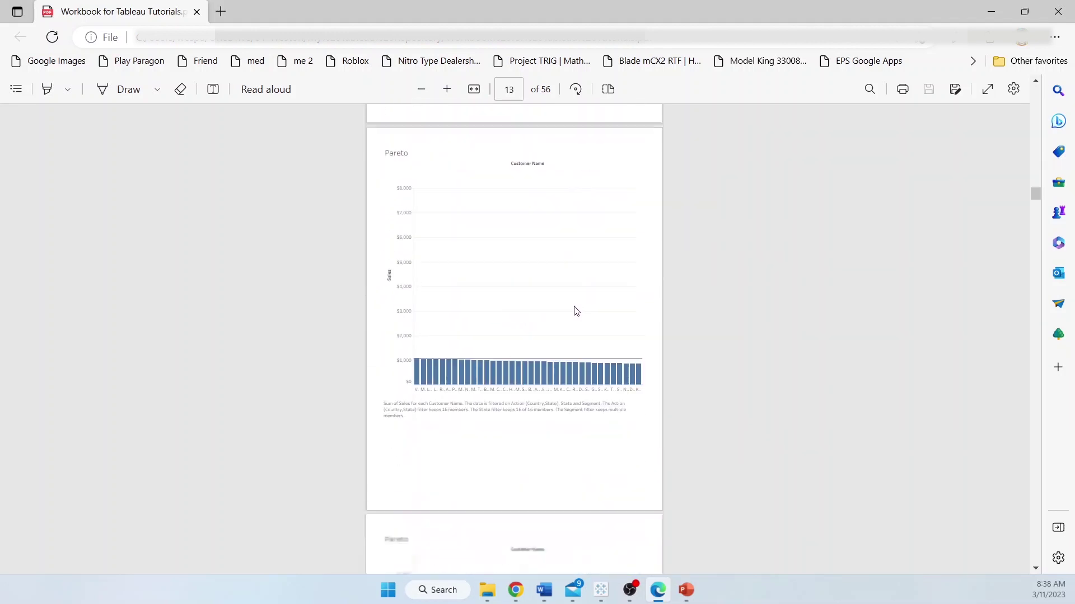
scroll(576, 310, down, 15)
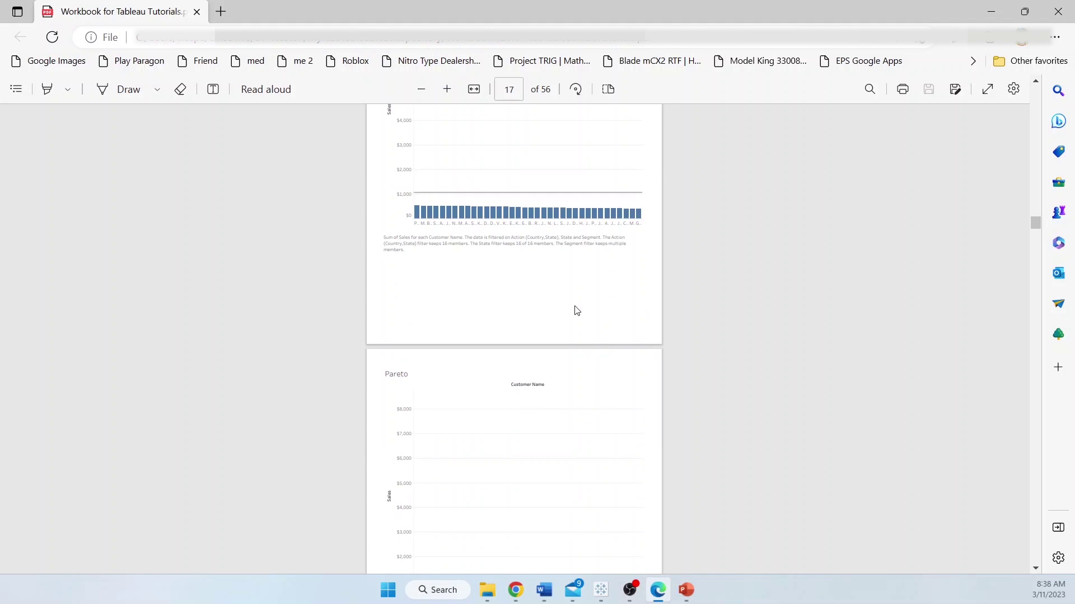
Examine the remaining pages of the exported PDF, including the Reset Button, Sheet 9, State Bar Chart, Sales Scatter and Sales by State sheets
scroll(577, 311, down, 5)
scroll(575, 309, down, 20)
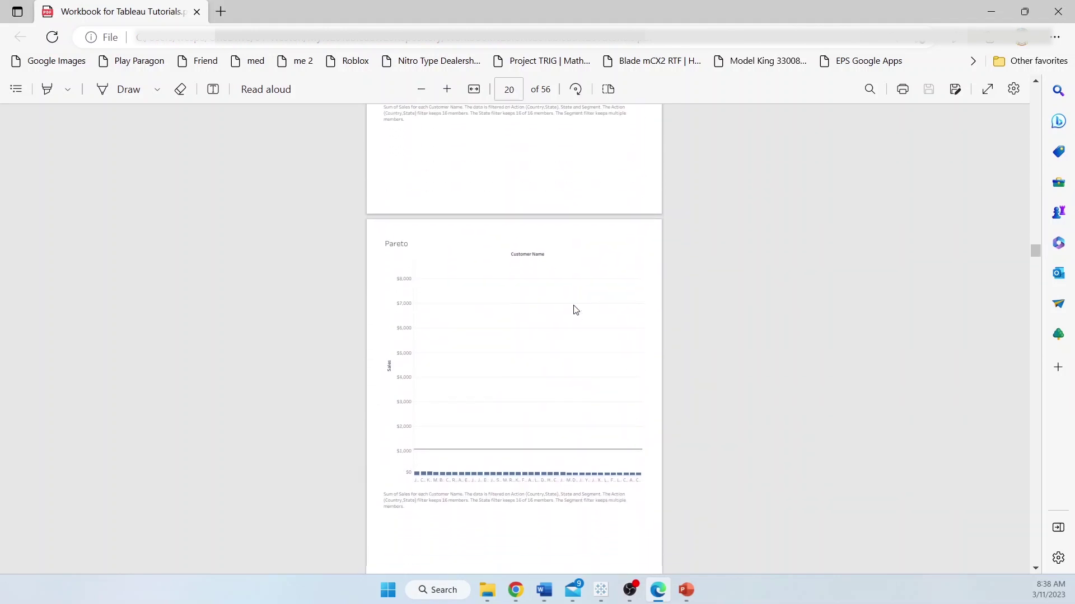
scroll(575, 309, down, 20)
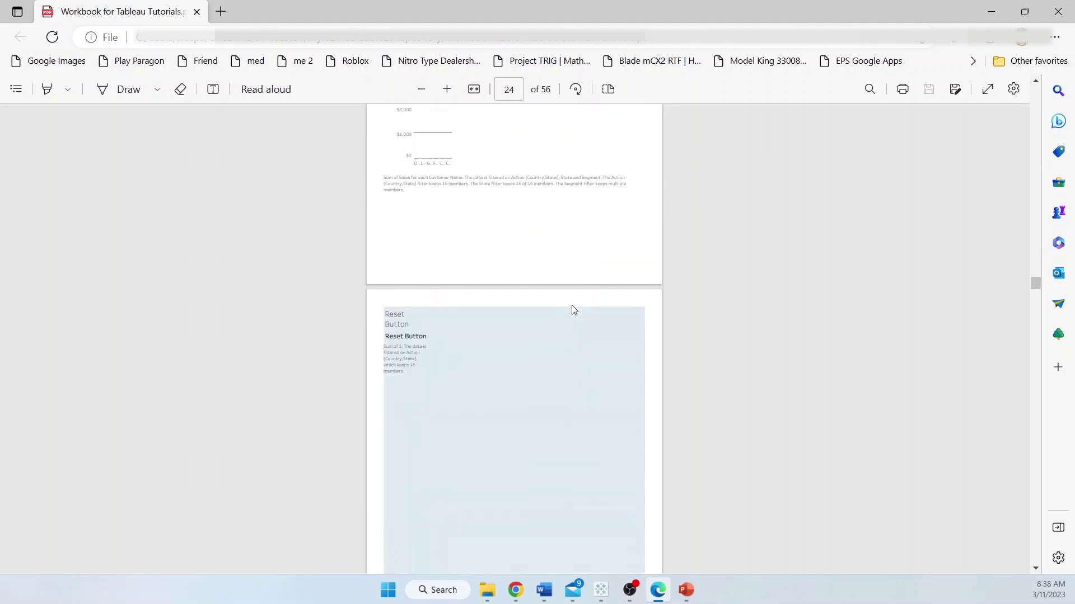
scroll(570, 308, down, 20)
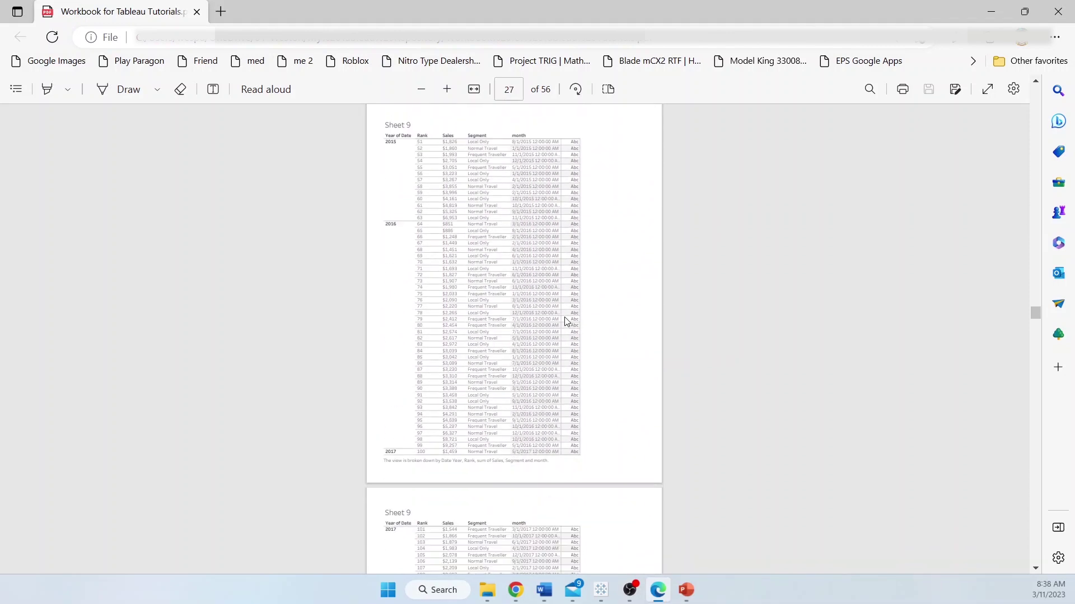
scroll(559, 331, down, 20)
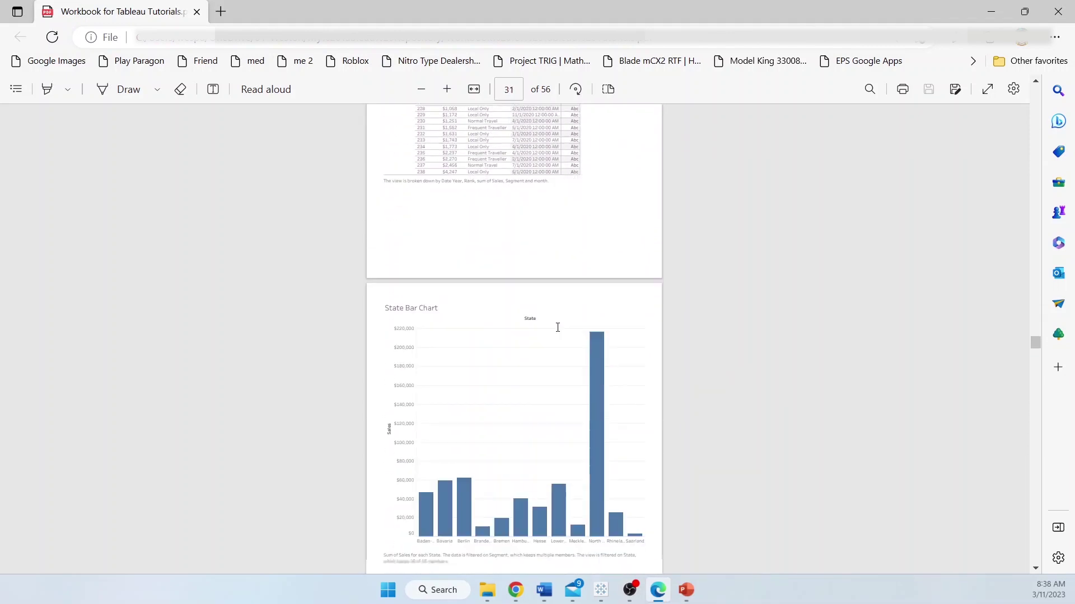
scroll(556, 334, down, 20)
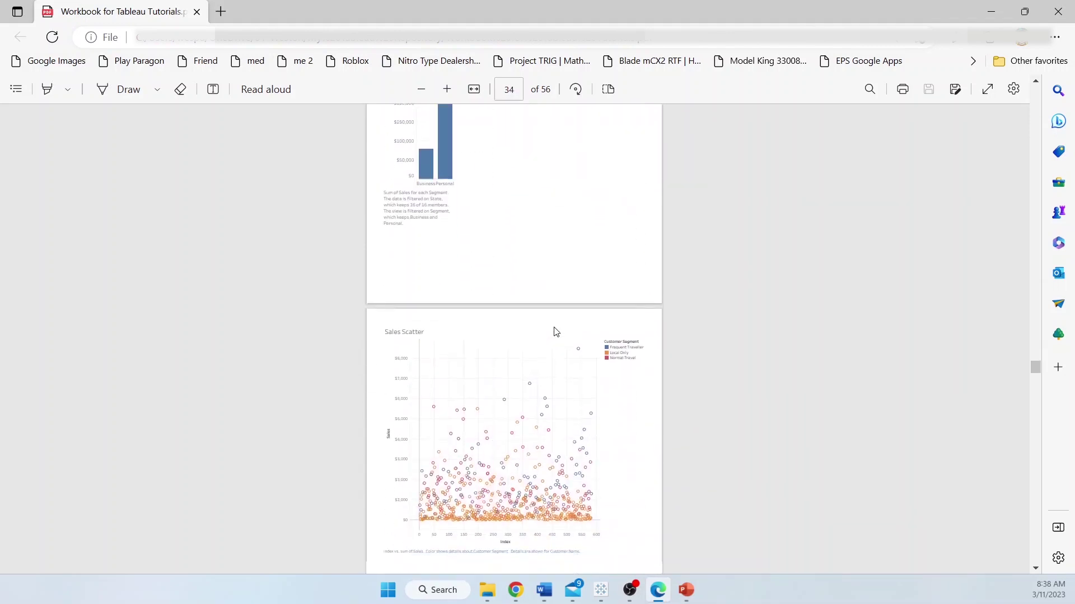
scroll(553, 334, down, 20)
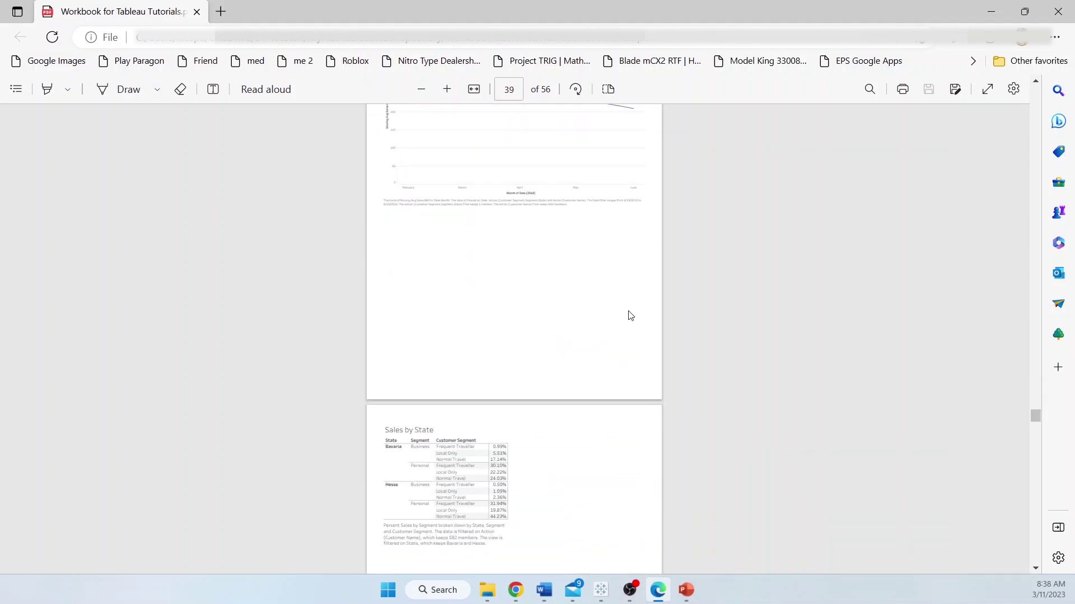
scroll(577, 305, down, 20)
scroll(544, 295, down, 12)
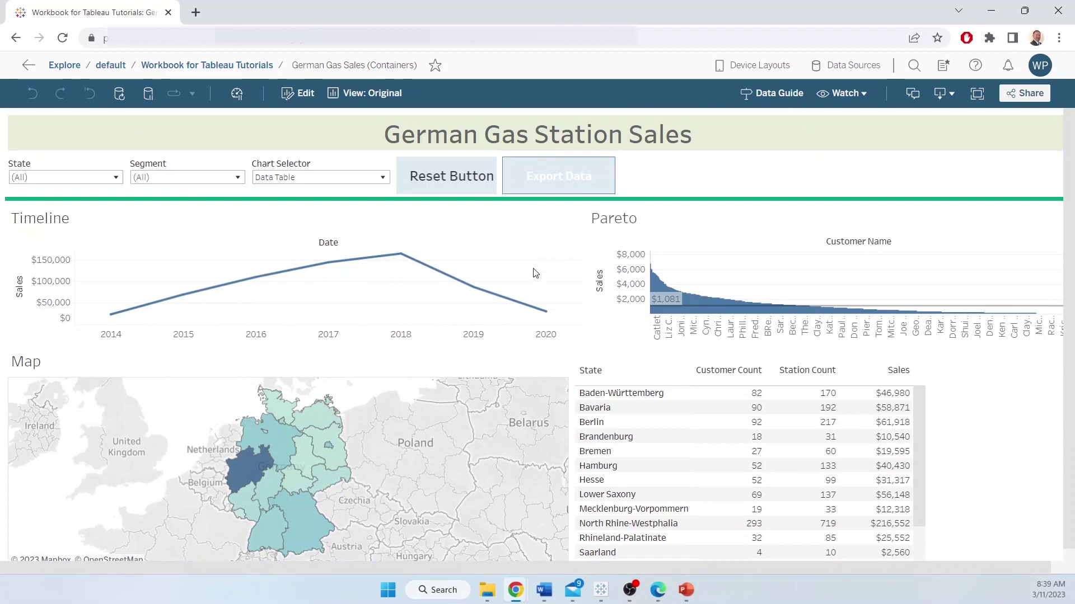
In the published Tableau dashboard in Chrome, select a Pareto bar and check which sheet the crosstab export preselects, without downloading
mouse_move(403, 257)
click(696, 305)
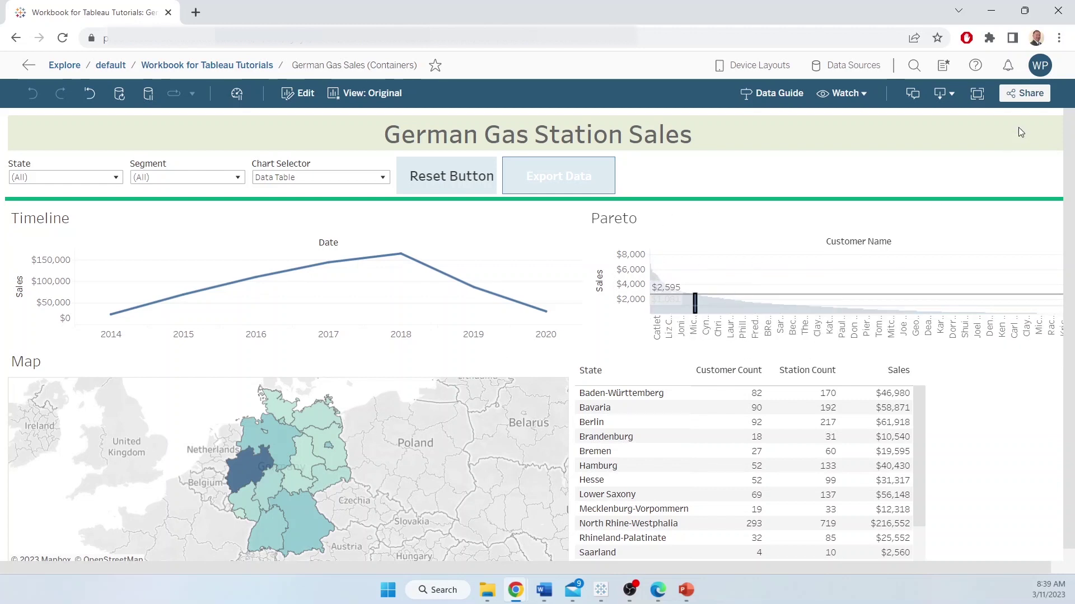
click(565, 182)
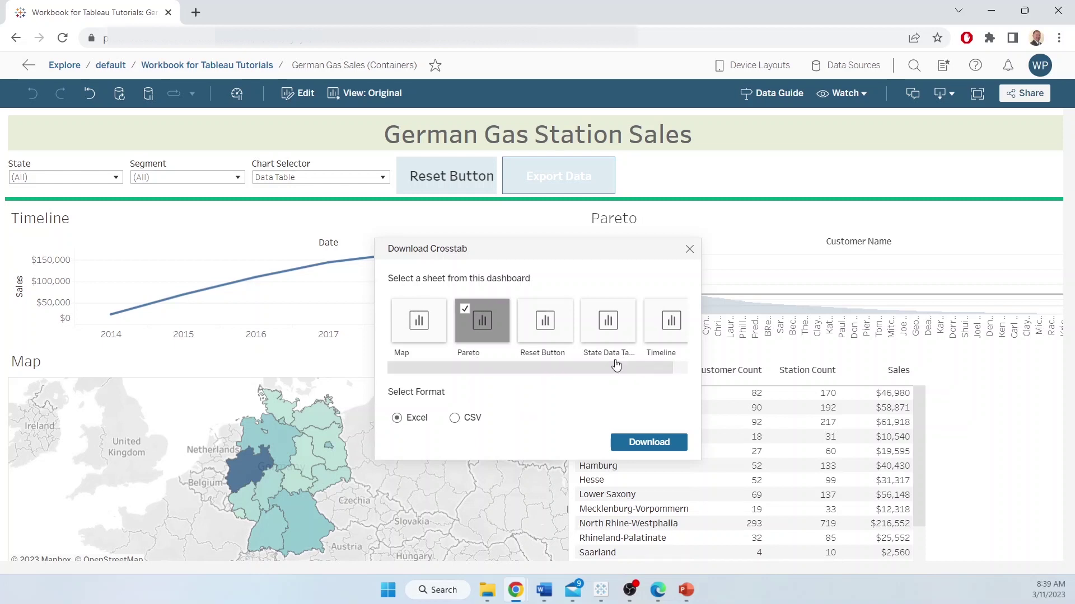
click(688, 250)
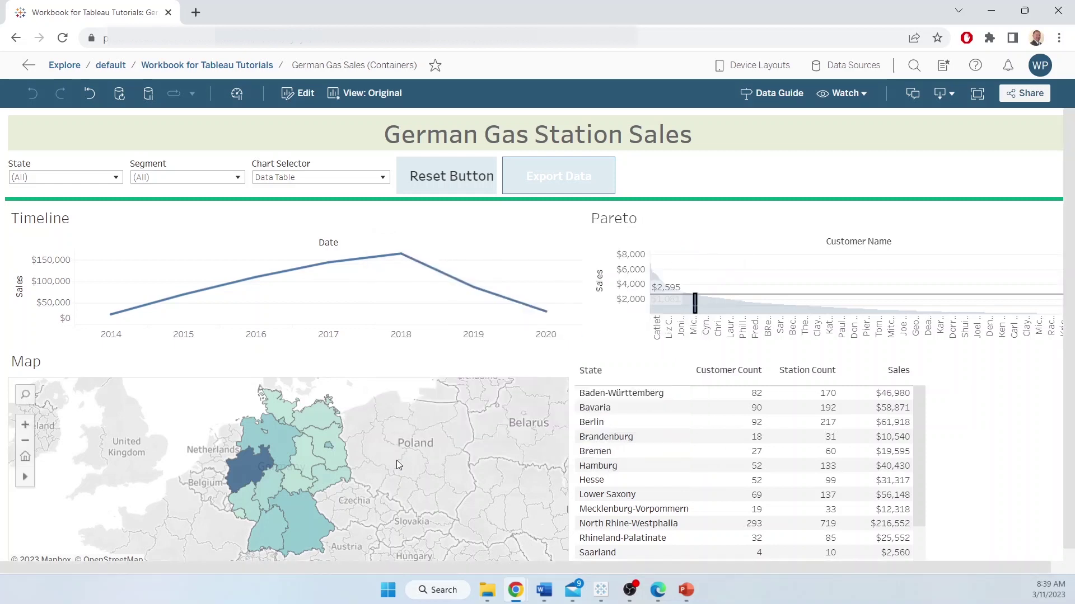
Select Saxony on the Map, check which sheet the crosstab export preselects, and clear the state selection
click(348, 473)
click(559, 182)
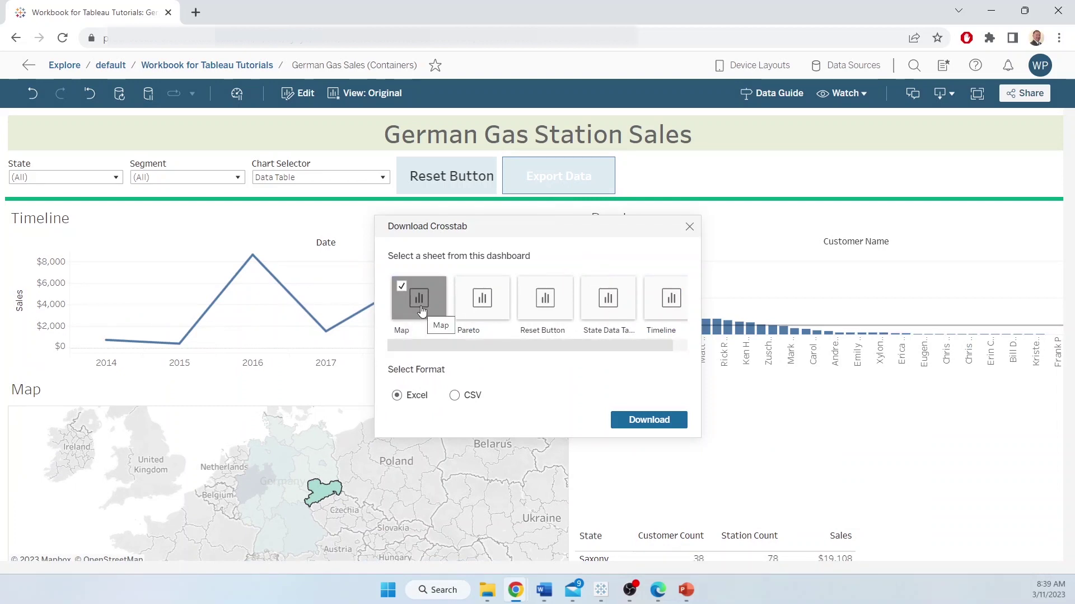
click(689, 227)
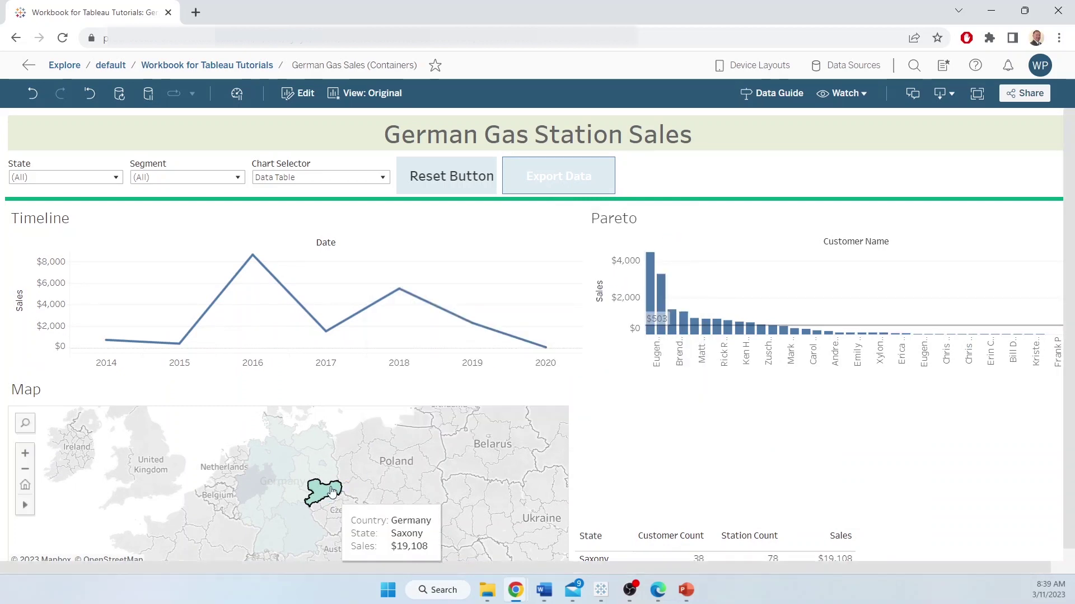
click(332, 491)
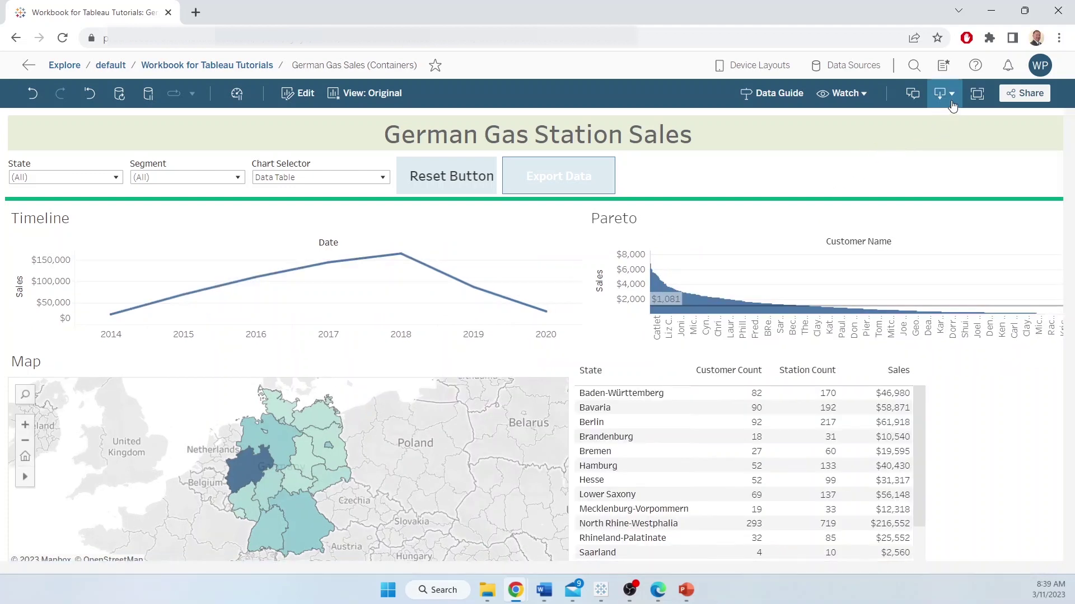
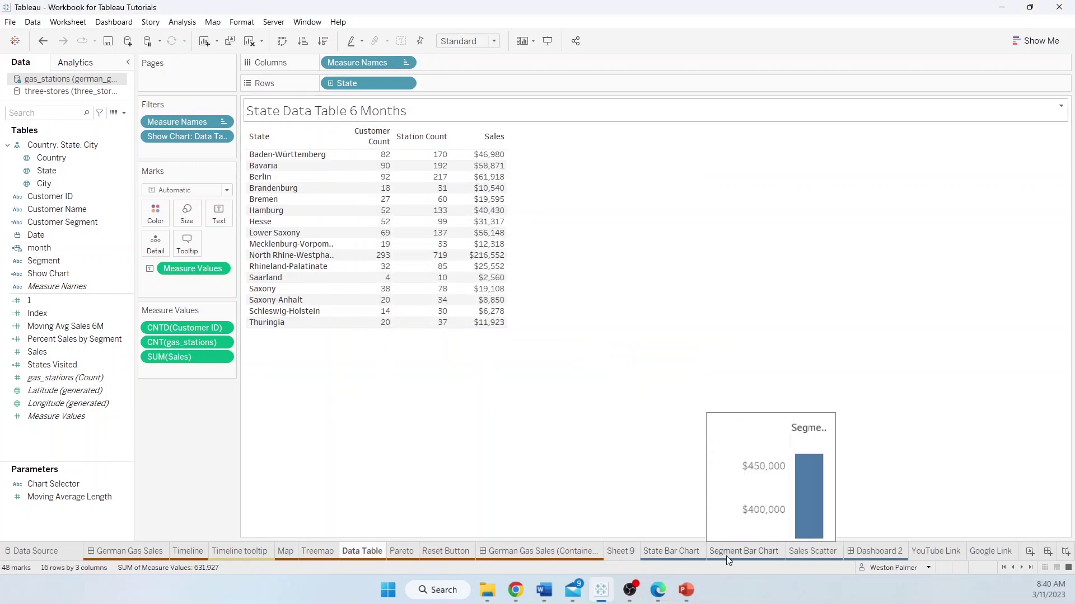
In Tableau Desktop, change the Export Data button's font color to dark gray on the German Gas Sales (Containers) dashboard
click(566, 551)
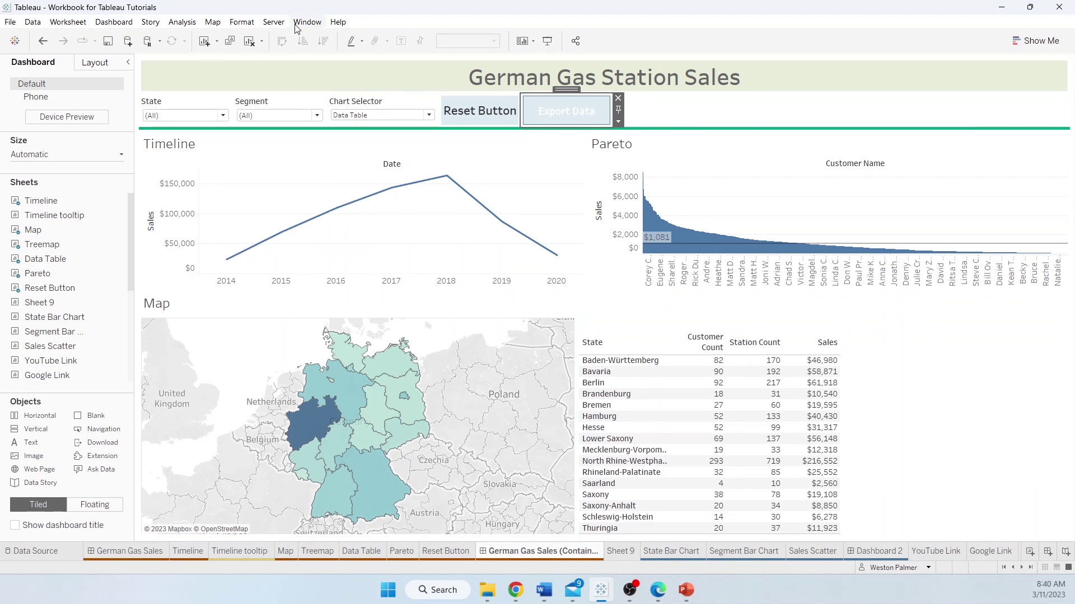
click(619, 121)
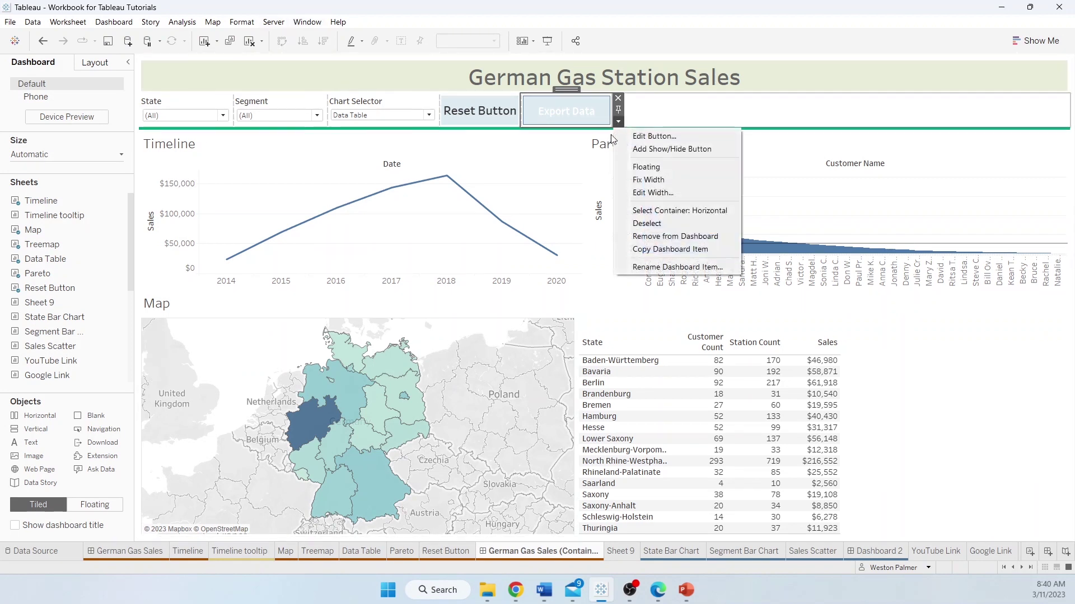
click(658, 137)
click(644, 261)
click(555, 361)
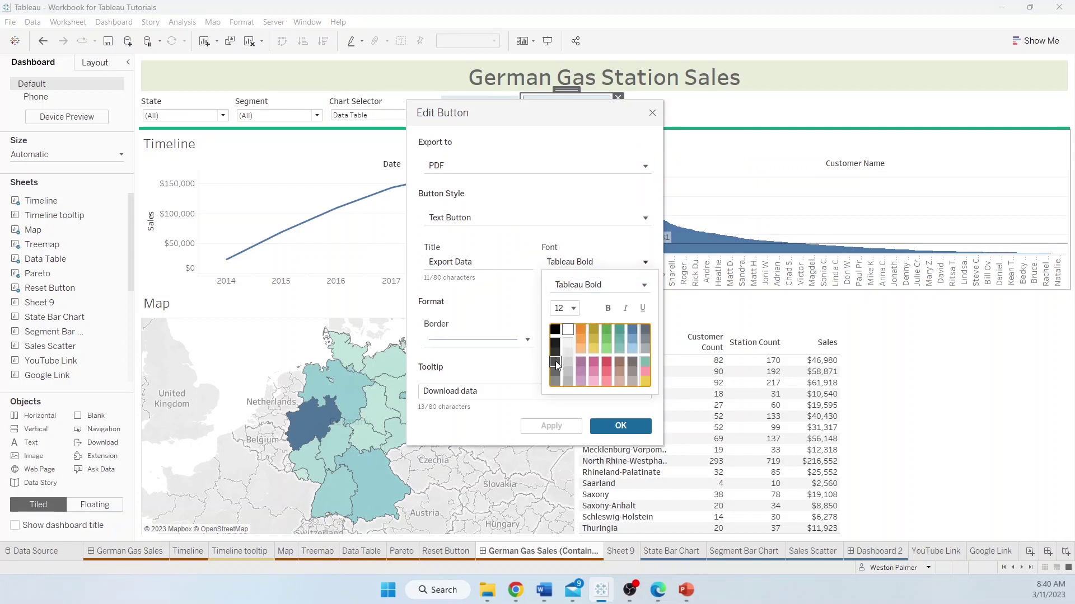
click(621, 426)
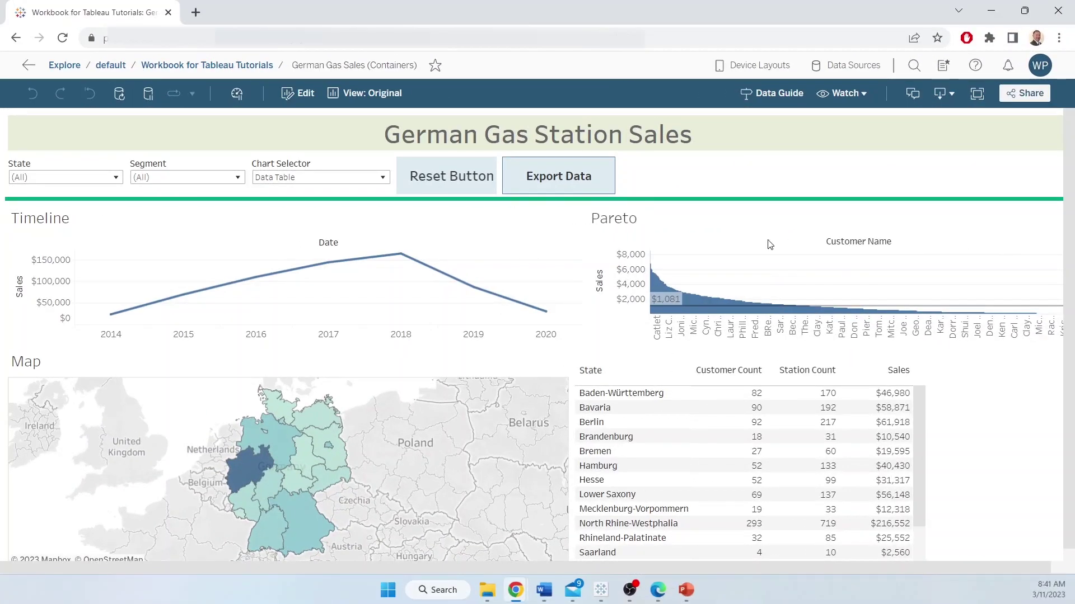
In the published dashboard in Chrome, compare the crosstab export's preselected sheet with nothing selected and with a Pareto bar selected
click(552, 176)
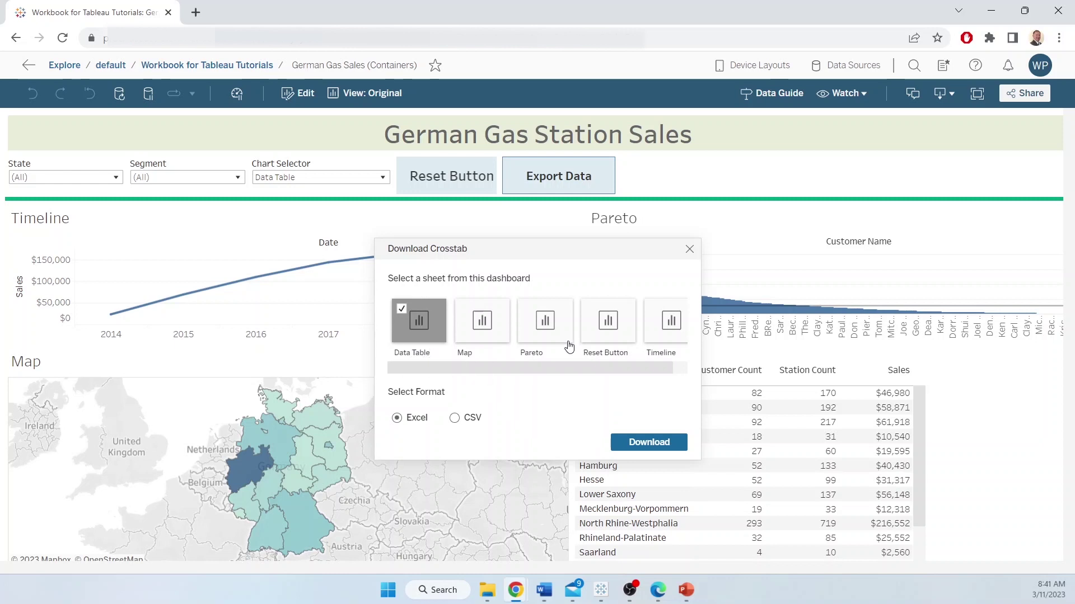
click(690, 248)
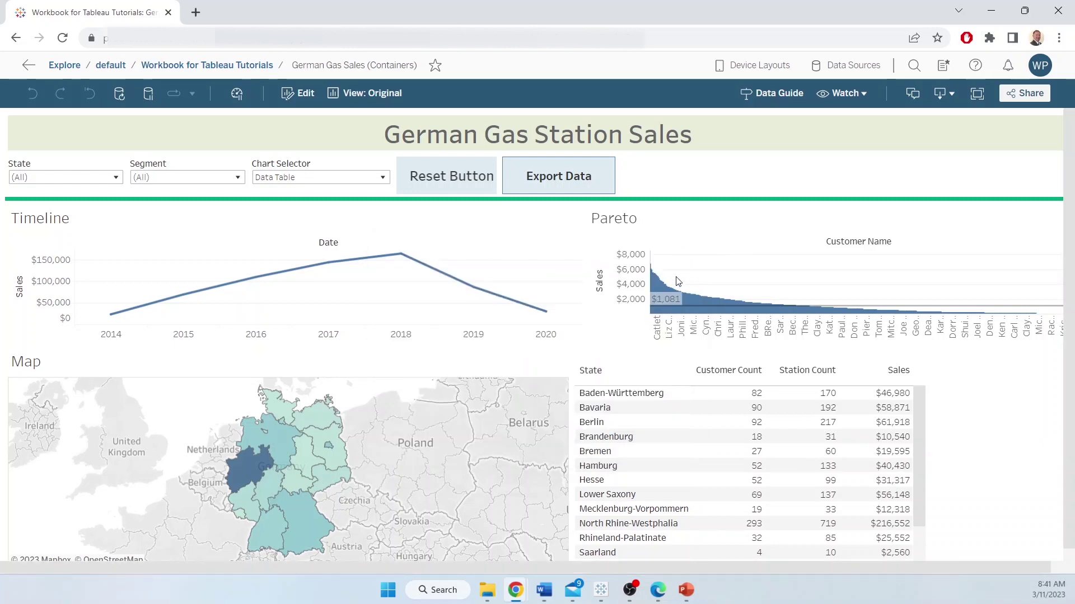
click(658, 283)
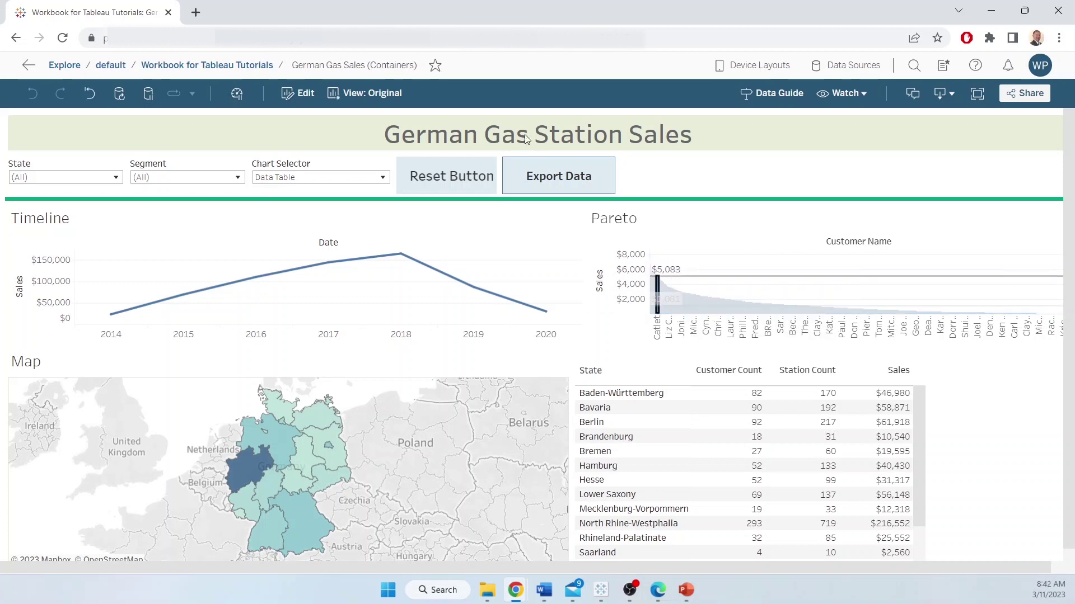
click(533, 175)
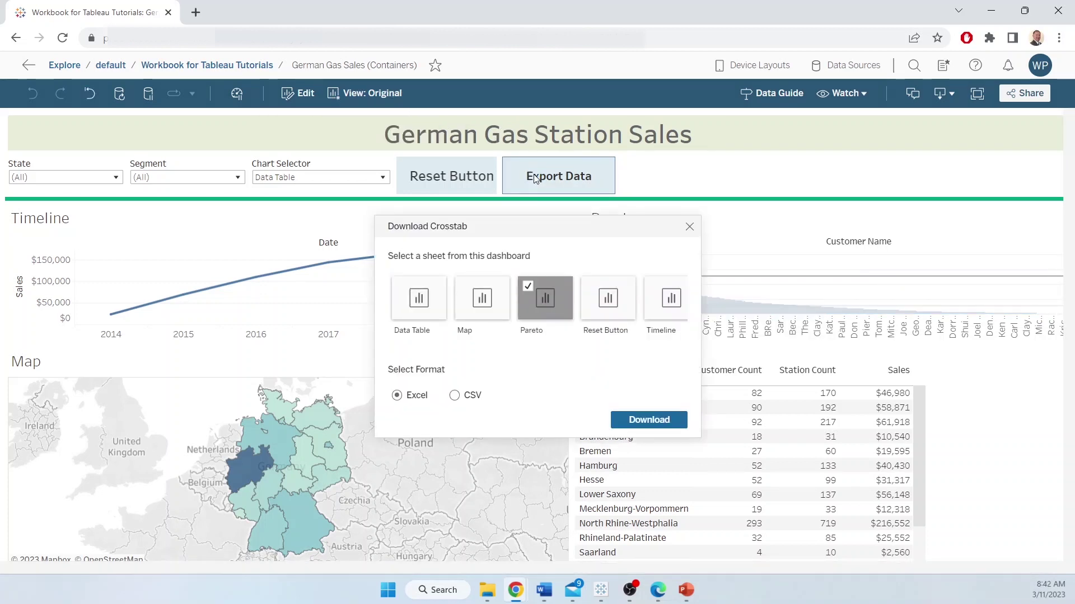
Choose the Data Table sheet and download its crosstab in Excel format
click(416, 319)
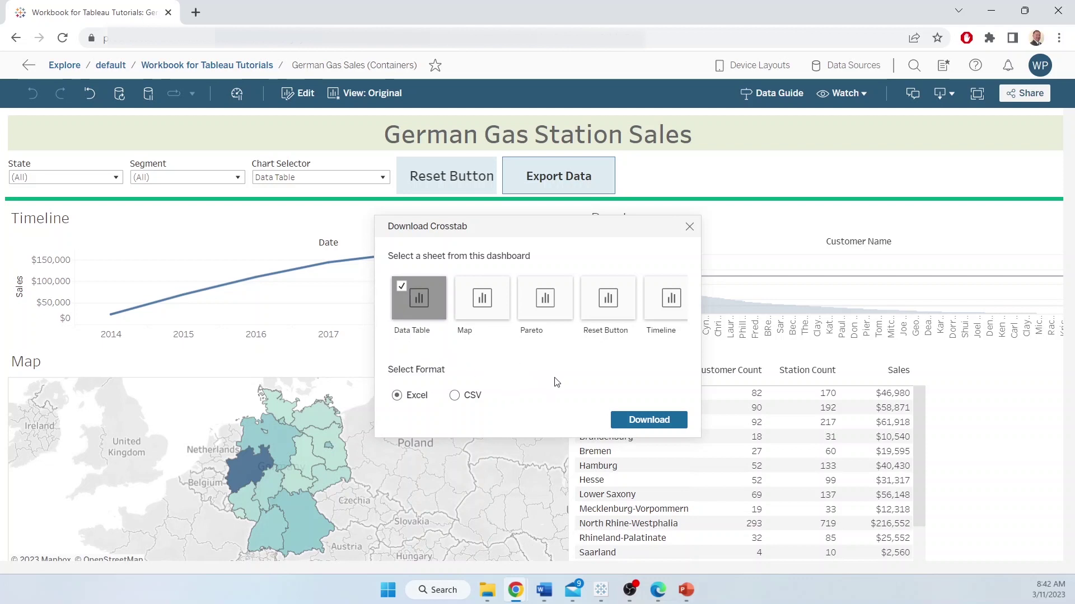
click(647, 420)
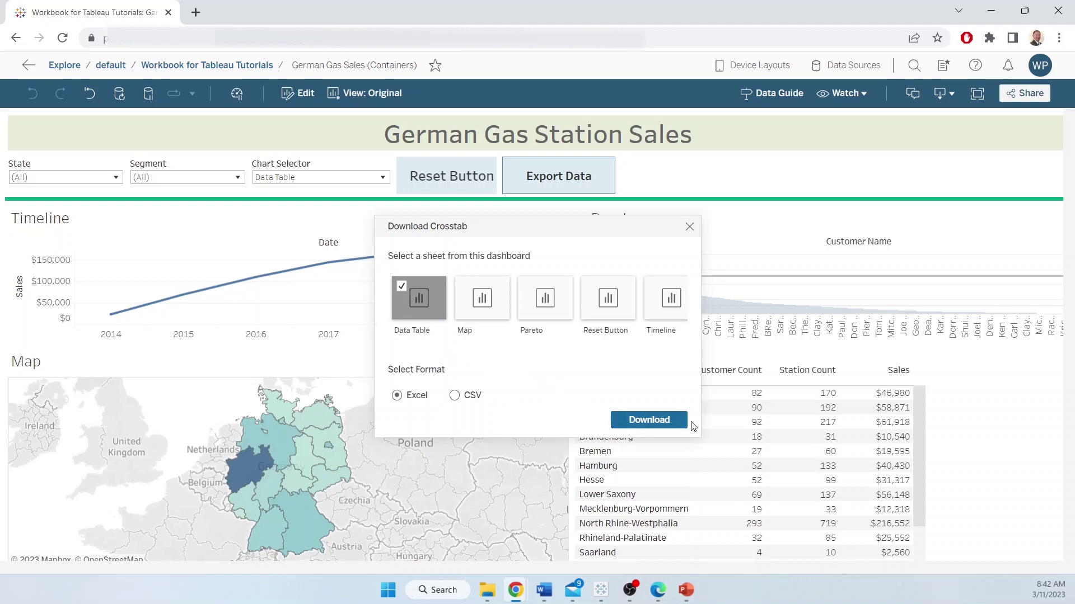
click(636, 420)
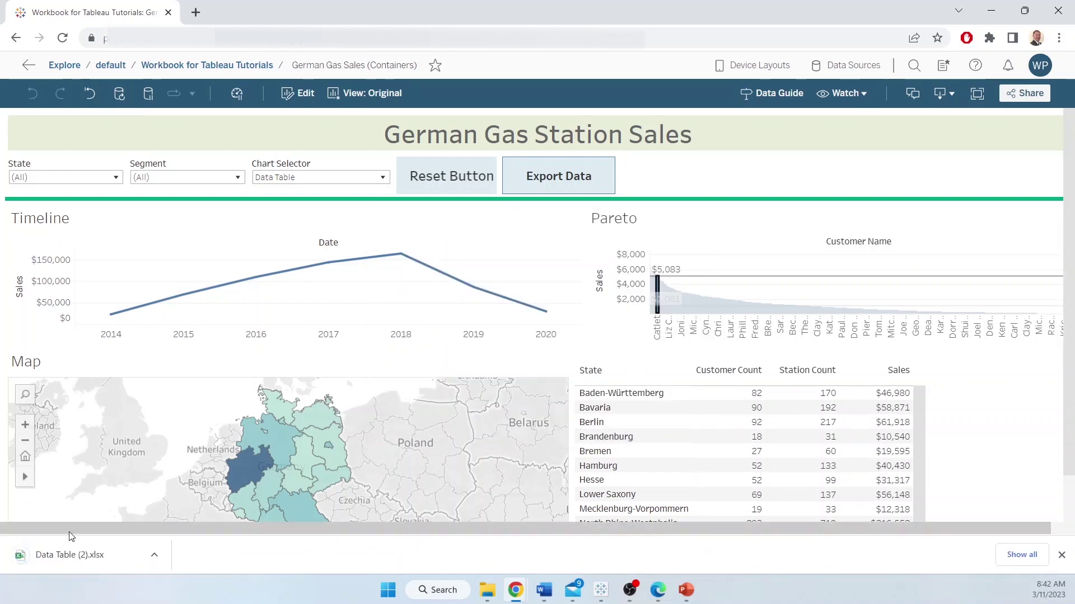
Open the downloaded Data Table (2).xlsx in Excel and select the Sales values in D2:D17
click(160, 553)
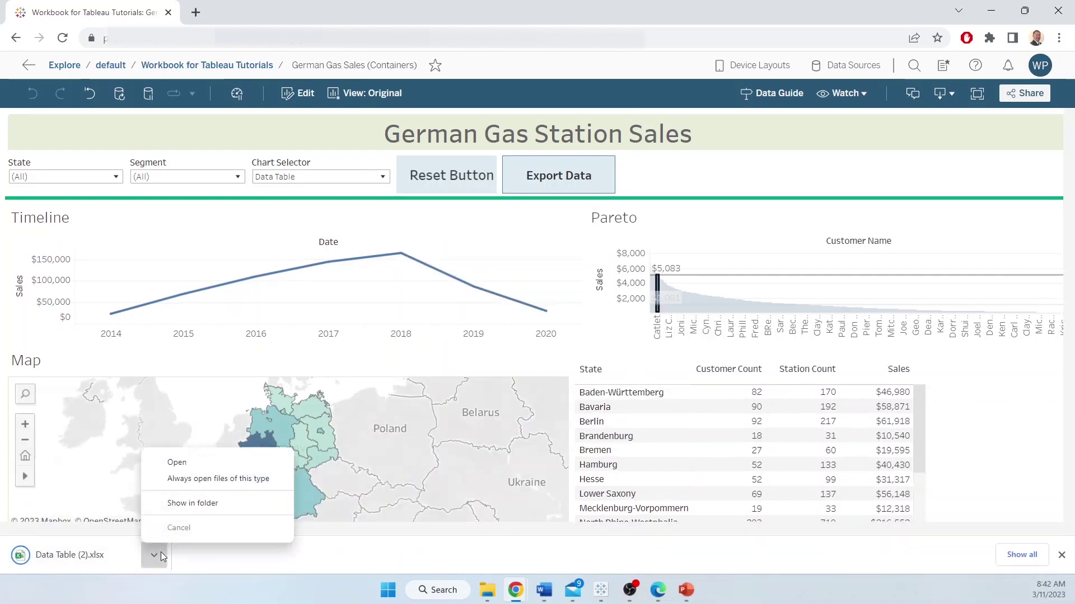
click(178, 464)
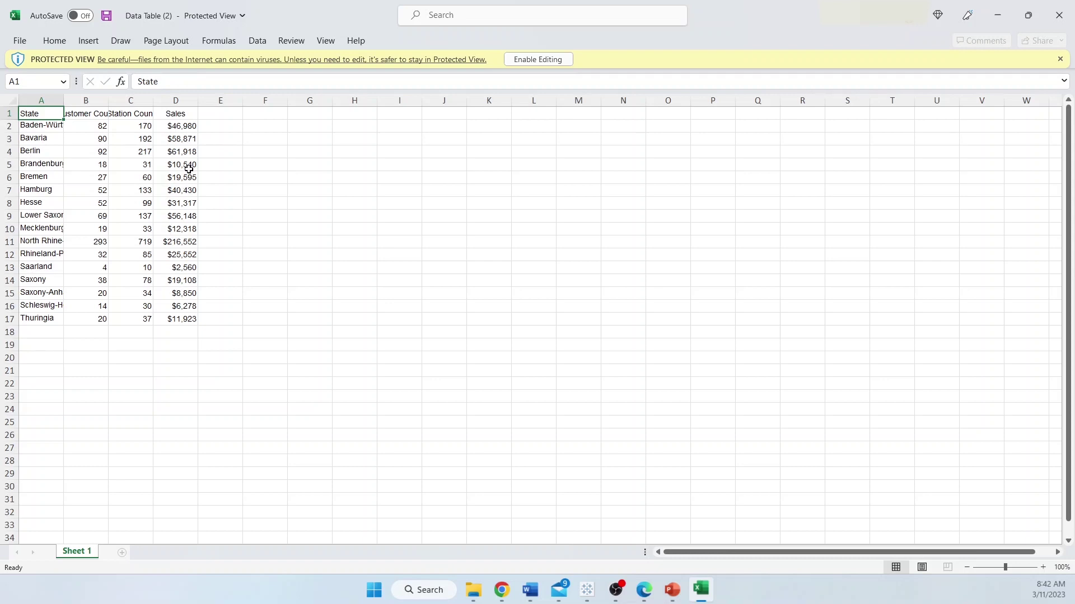
drag(195, 125, 195, 317)
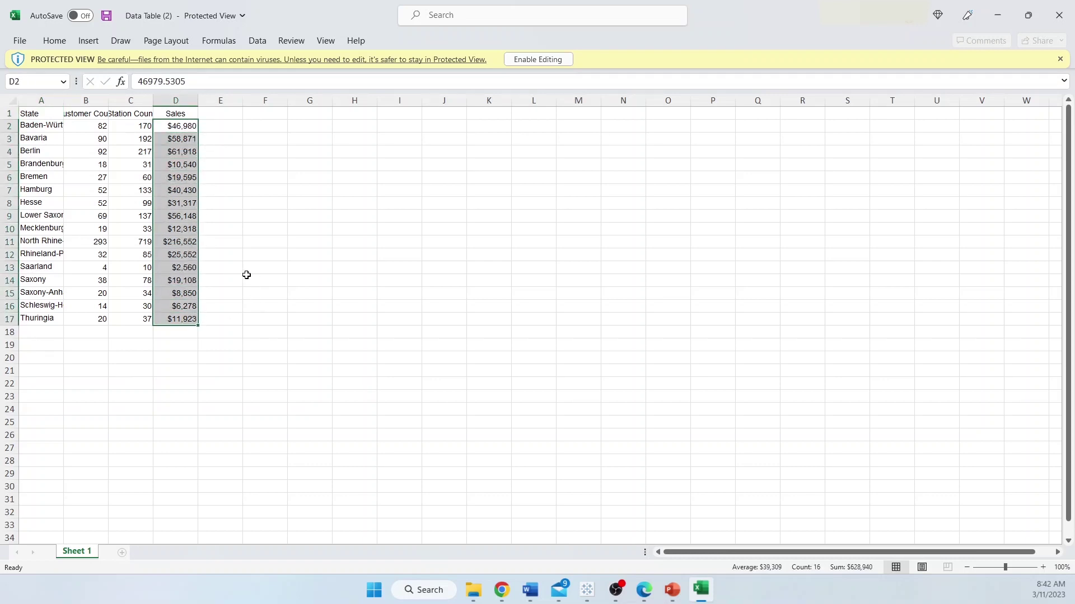